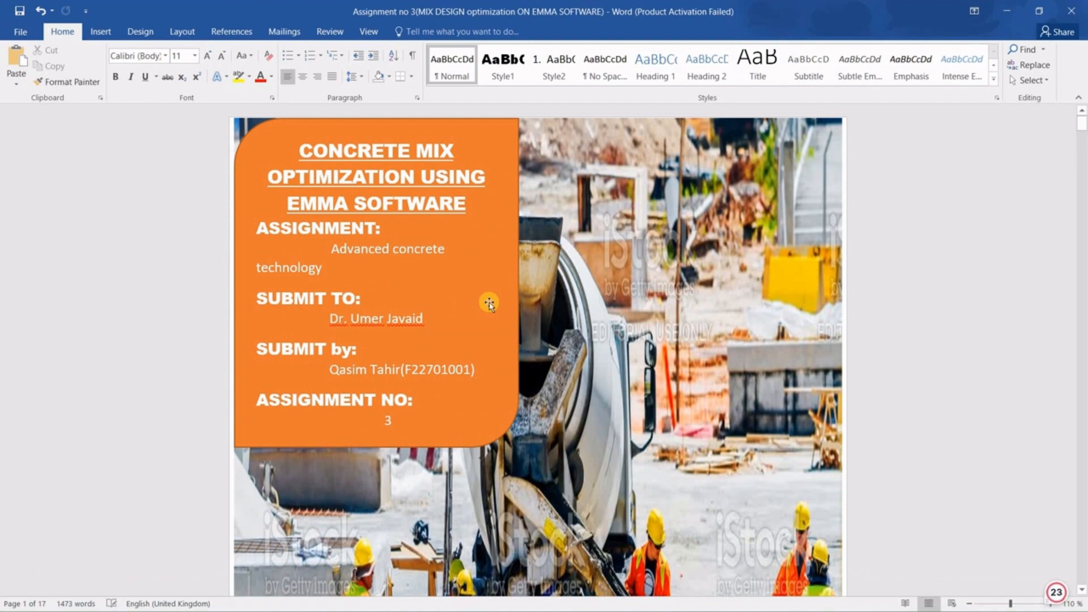
Scroll the Word assignment guide down to the step 5 particle density instructions.
{"action": "scroll", "coordinate": [489, 302], "scroll_direction": "down", "scroll_amount": 10}
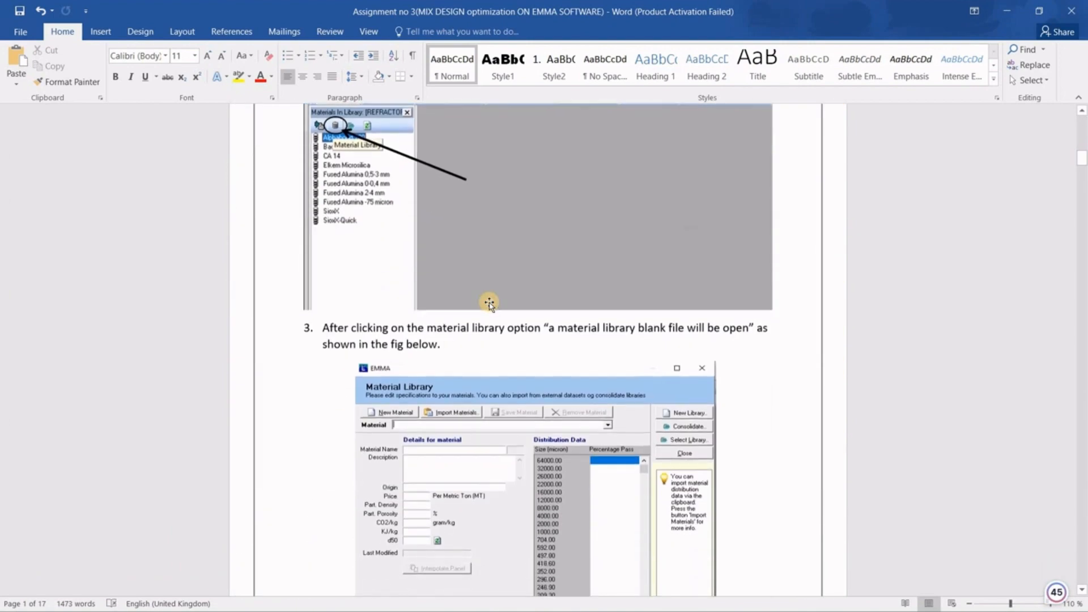
{"action": "scroll", "coordinate": [490, 304], "scroll_direction": "down", "scroll_amount": 10}
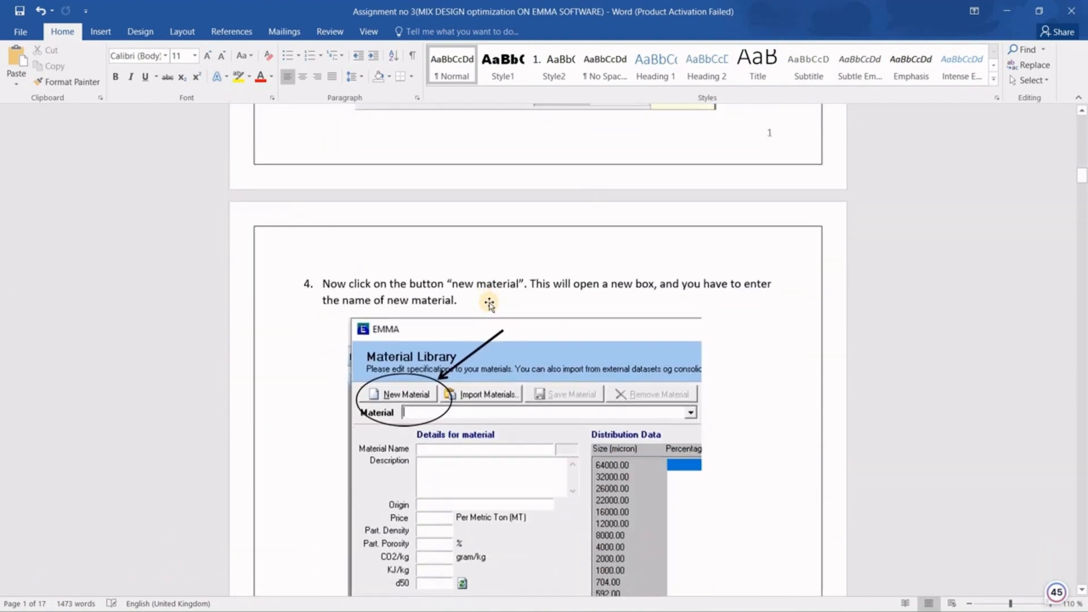
{"action": "scroll", "coordinate": [490, 305], "scroll_direction": "down", "scroll_amount": 8}
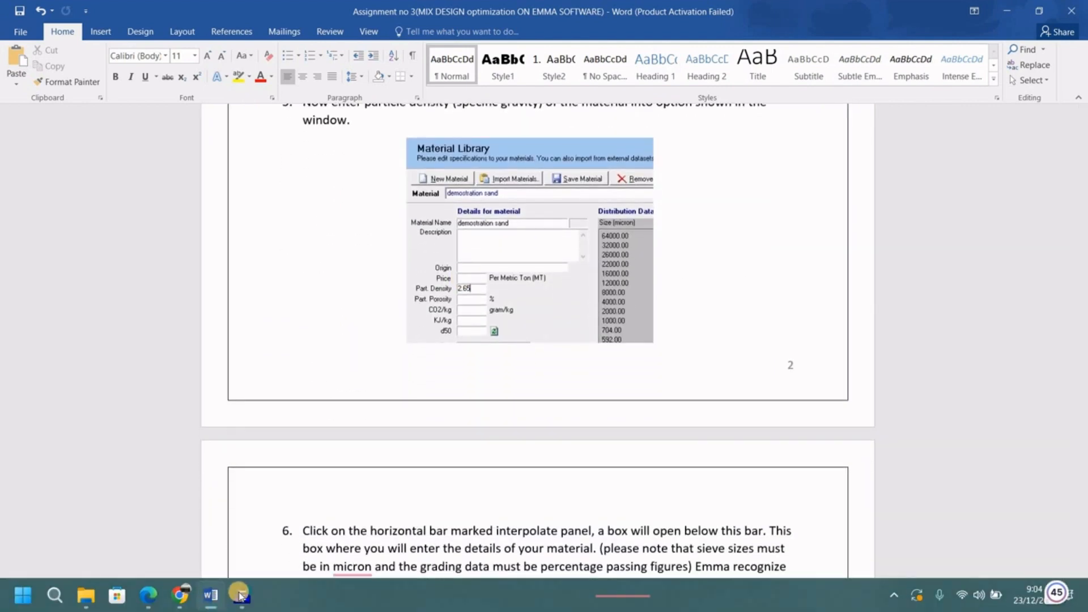
Back in EMMA, name the new material 'sand qasim'.
{"action": "mouse_move", "coordinate": [240, 595]}
{"action": "left_click", "coordinate": [243, 547]}
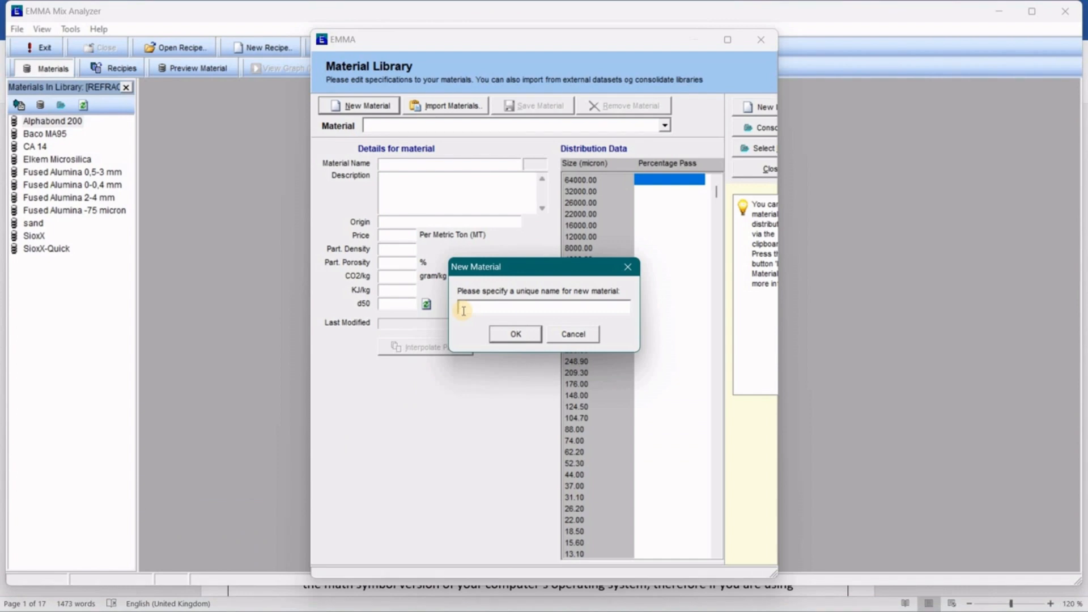
{"action": "type", "text": "sand qasim"}
{"action": "left_click", "coordinate": [508, 334]}
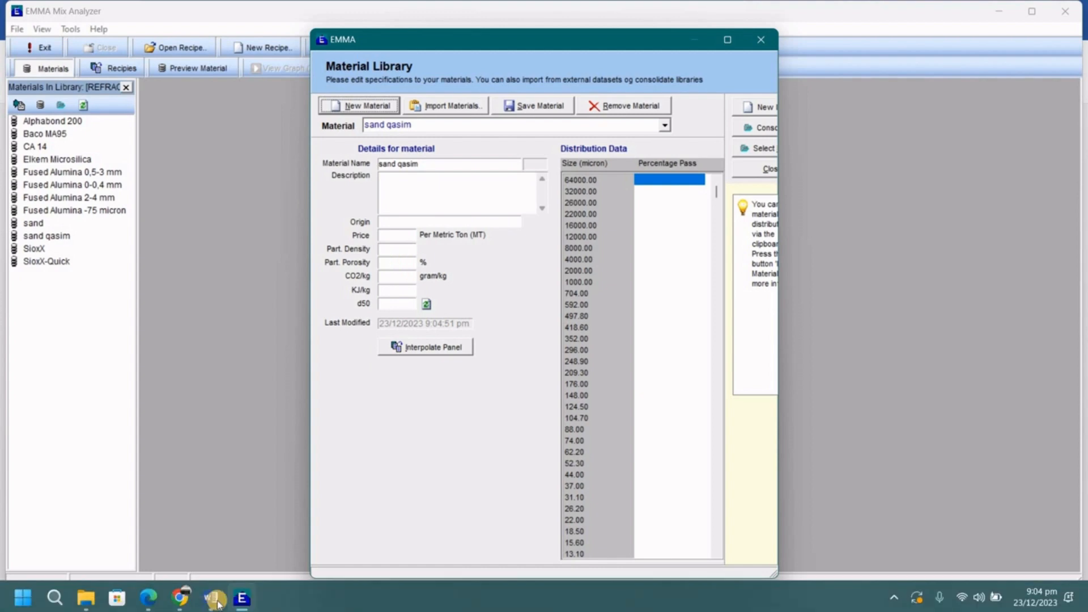
Set the sand's particle density to 2.65 and bring up its interpolation grid.
{"action": "left_click", "coordinate": [198, 538]}
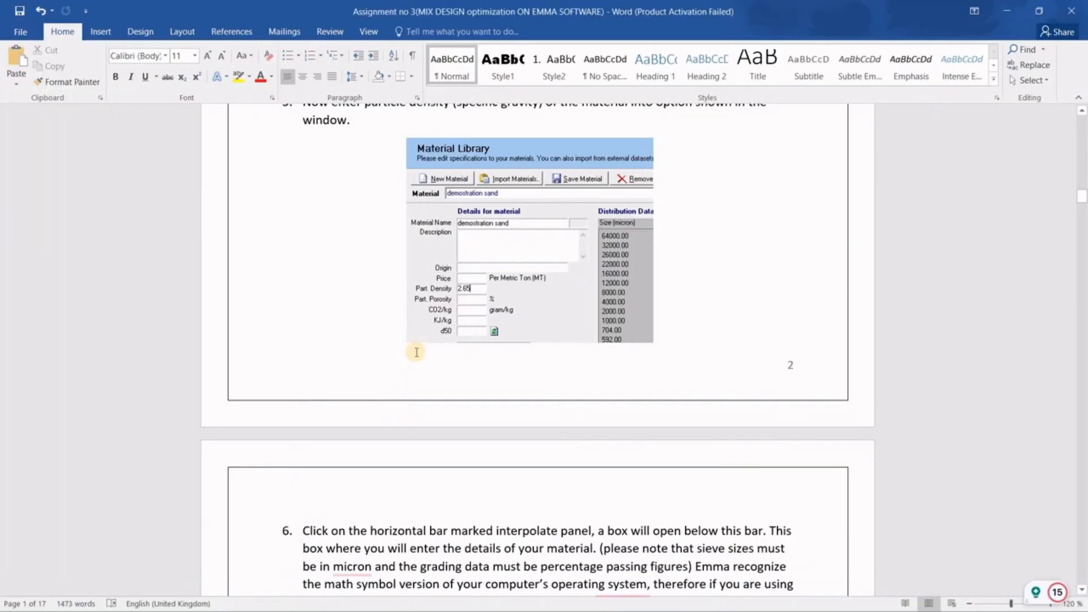
{"action": "key", "text": "alt+Tab"}
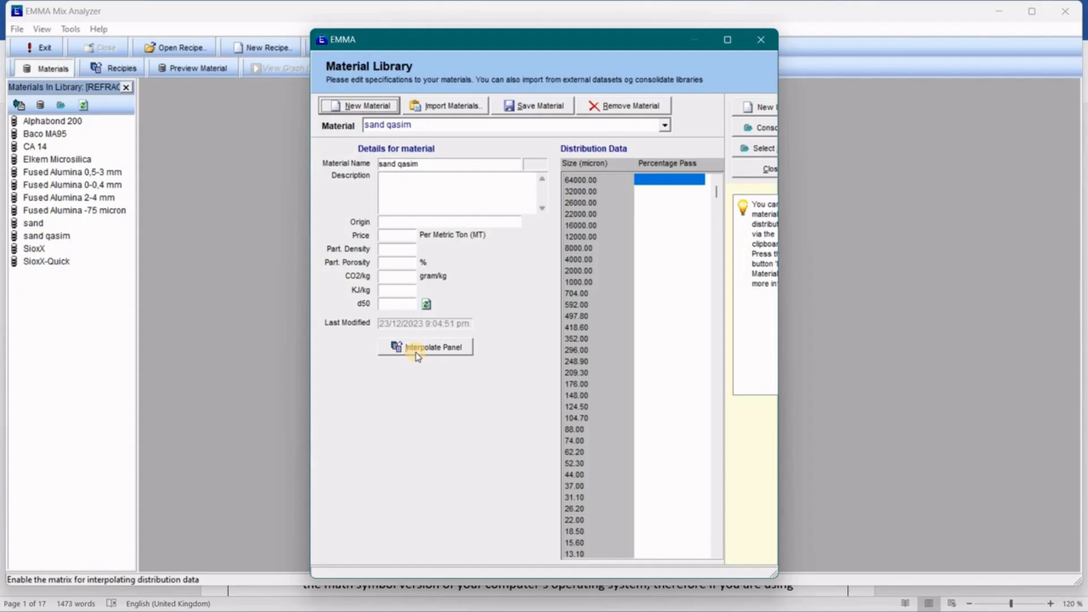
{"action": "left_click", "coordinate": [389, 250]}
{"action": "type", "text": "2"}
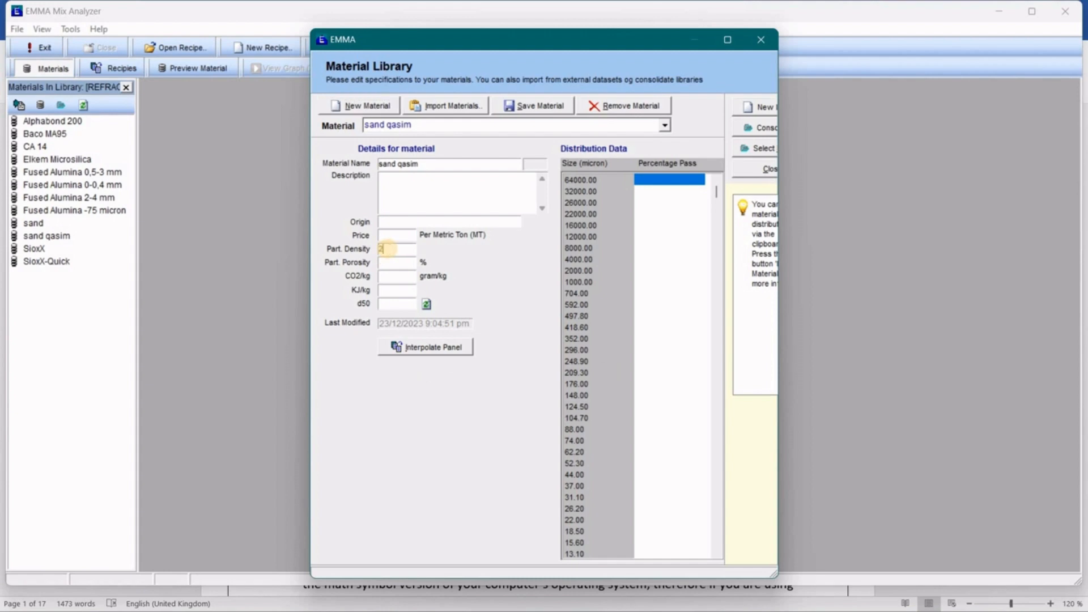
{"action": "type", "text": ".65"}
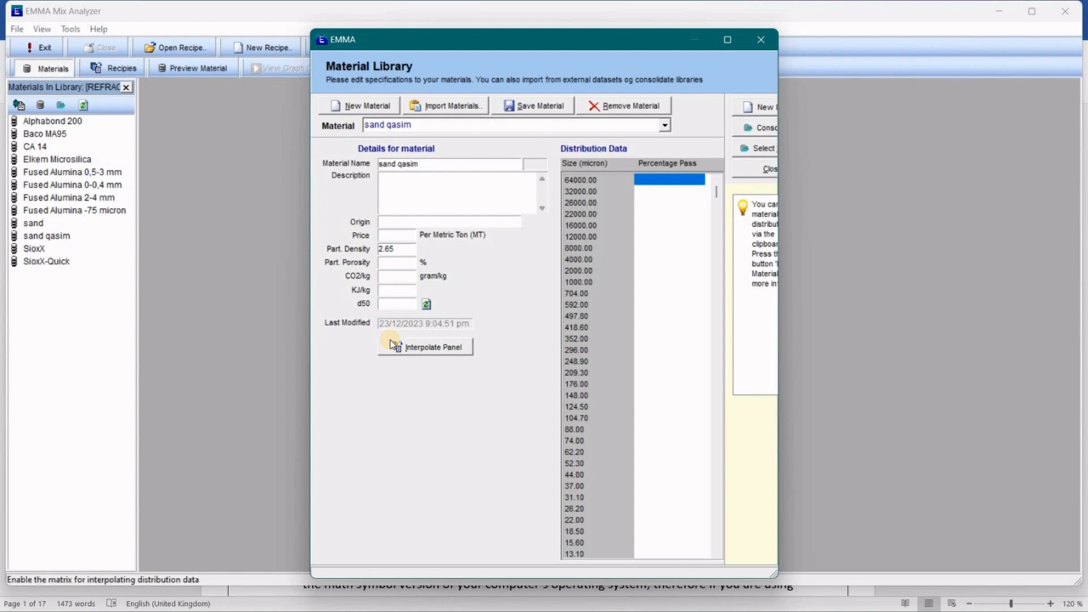
{"action": "key", "text": "alt+Tab"}
{"action": "key", "text": "alt+shift+Tab"}
{"action": "left_click", "coordinate": [434, 349]}
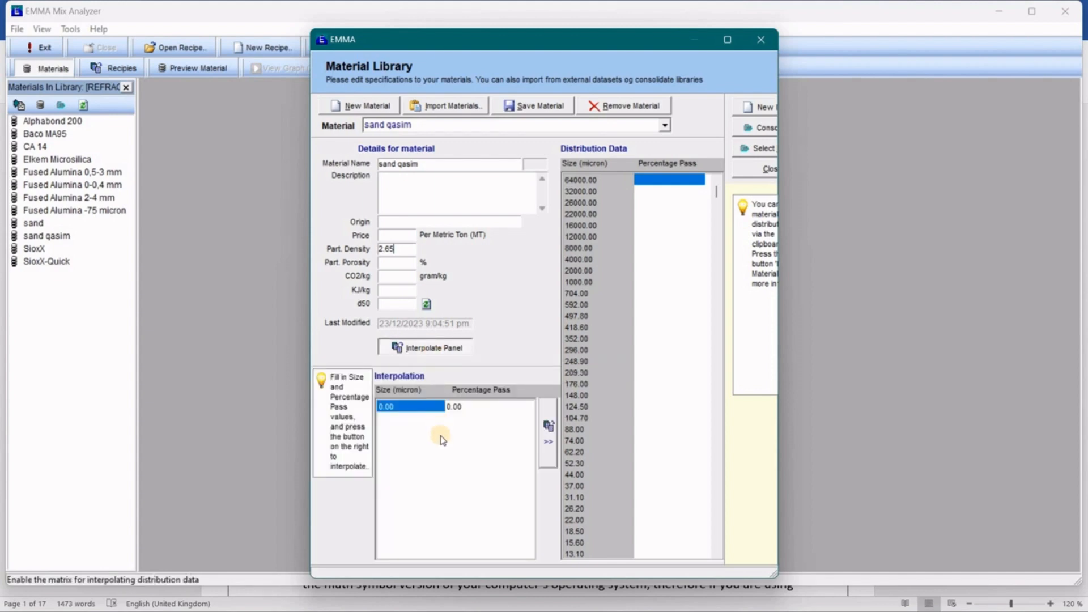
Enter 8000 micron as the first row's sieve size.
{"action": "key", "text": "Tab"}
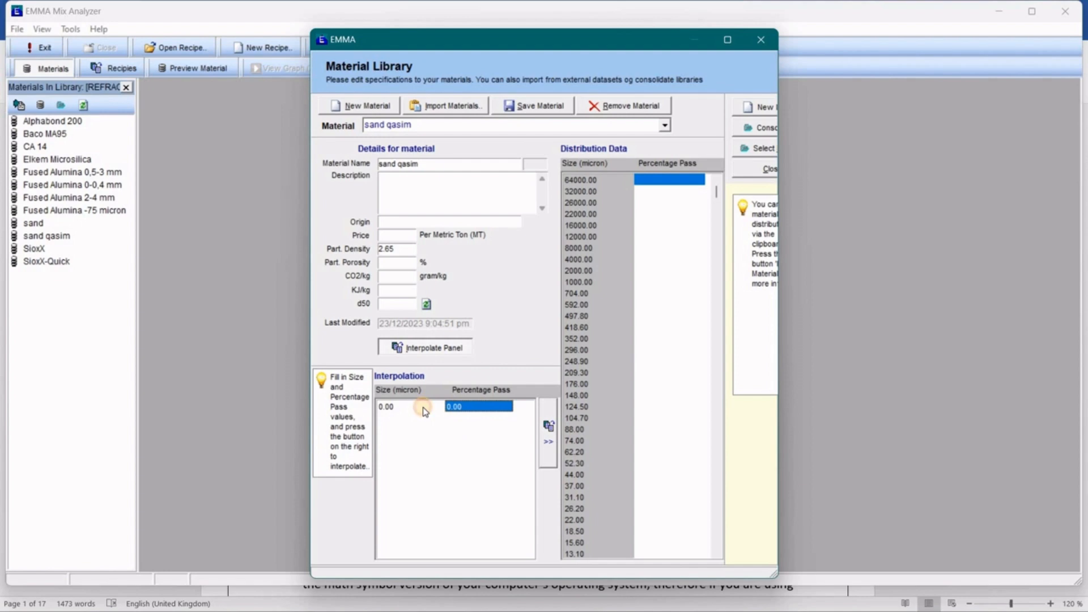
{"action": "left_click", "coordinate": [454, 405]}
{"action": "left_click", "coordinate": [413, 411]}
{"action": "left_click", "coordinate": [459, 408]}
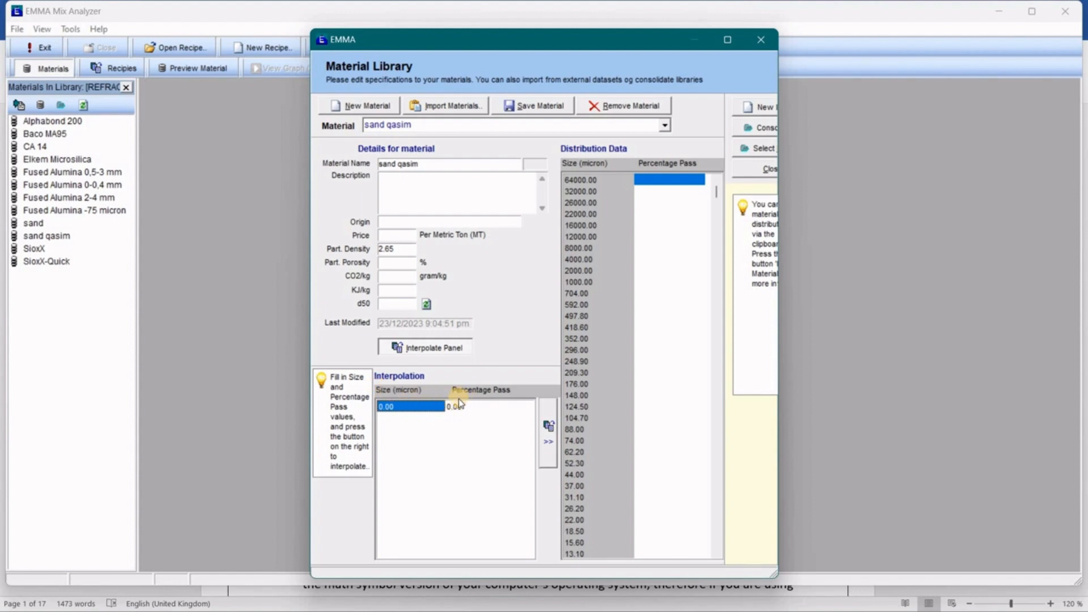
{"action": "left_click", "coordinate": [480, 406]}
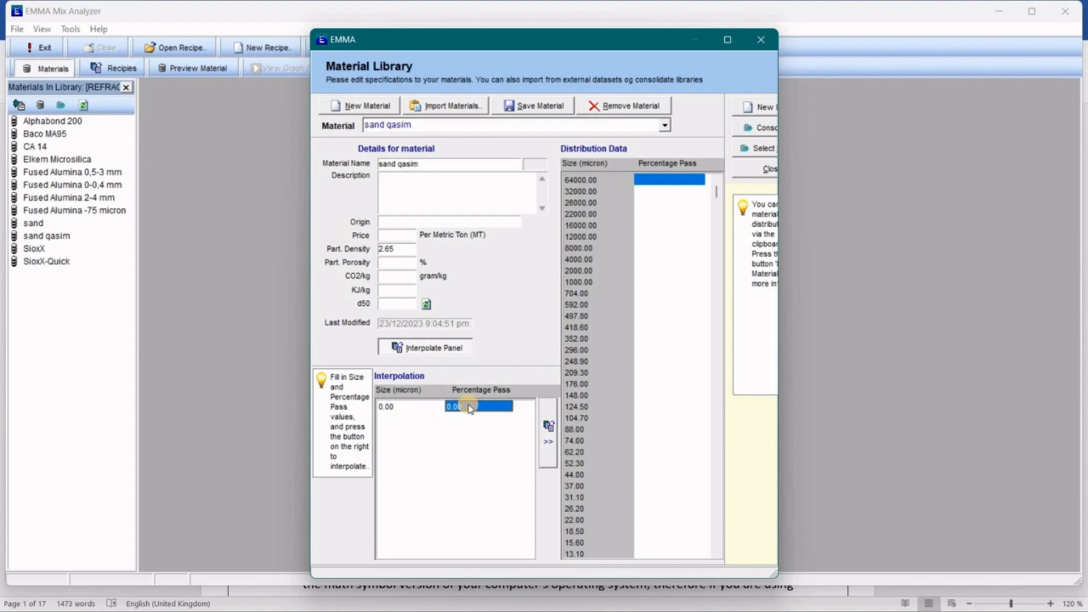
{"action": "left_click", "coordinate": [416, 408]}
{"action": "type", "text": "8000"}
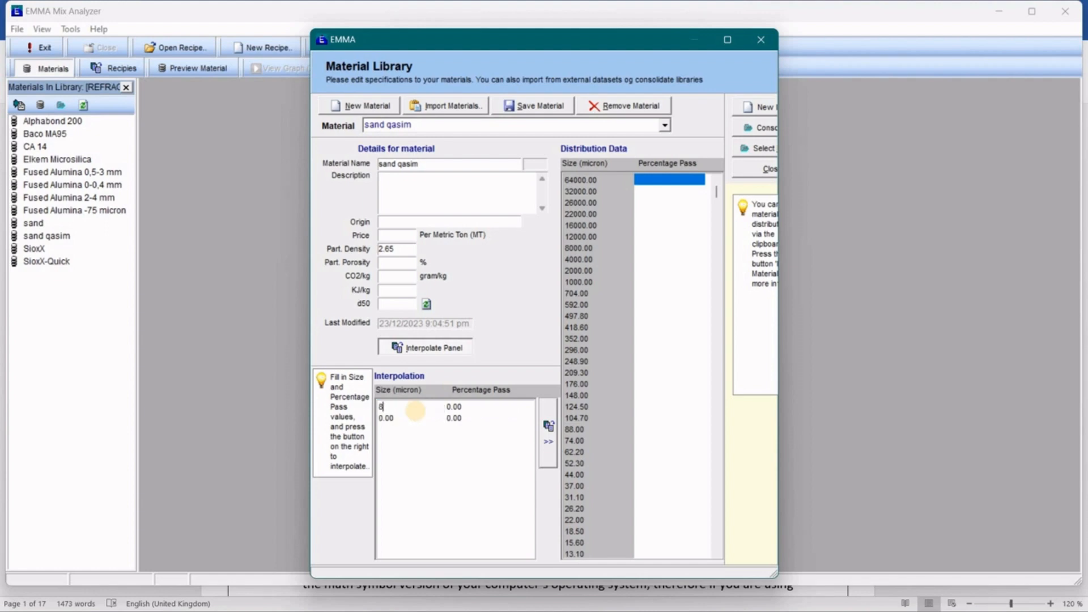
{"action": "left_click", "coordinate": [418, 417]}
Enter sieve sizes 6000, 4000, 1000, 500, 250 and 63 micron down the Size column.
{"action": "type", "text": "6000"}
{"action": "key", "text": "Return"}
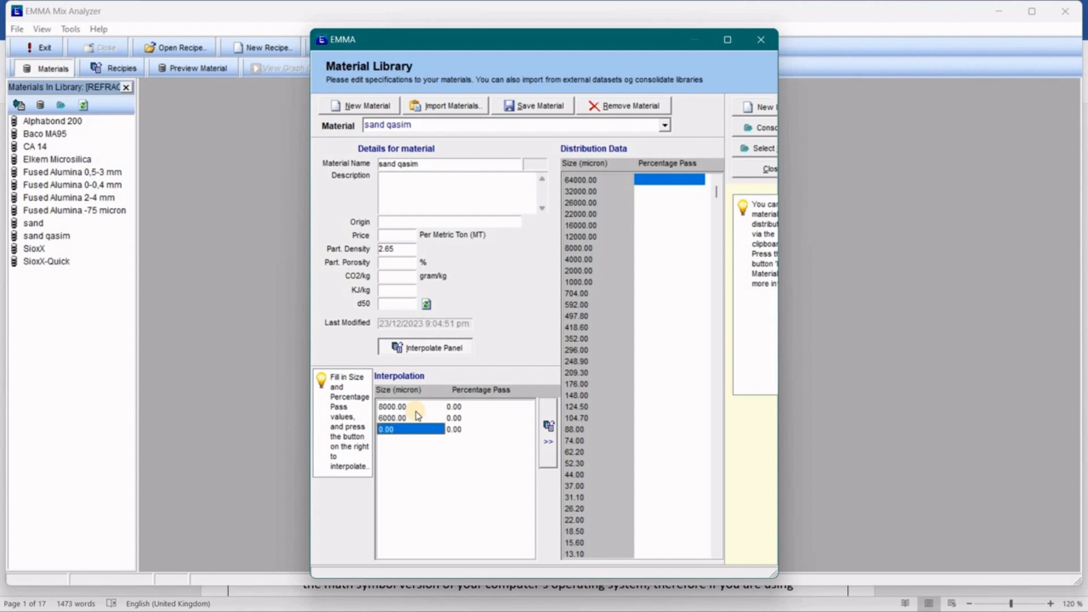
{"action": "type", "text": "4000"}
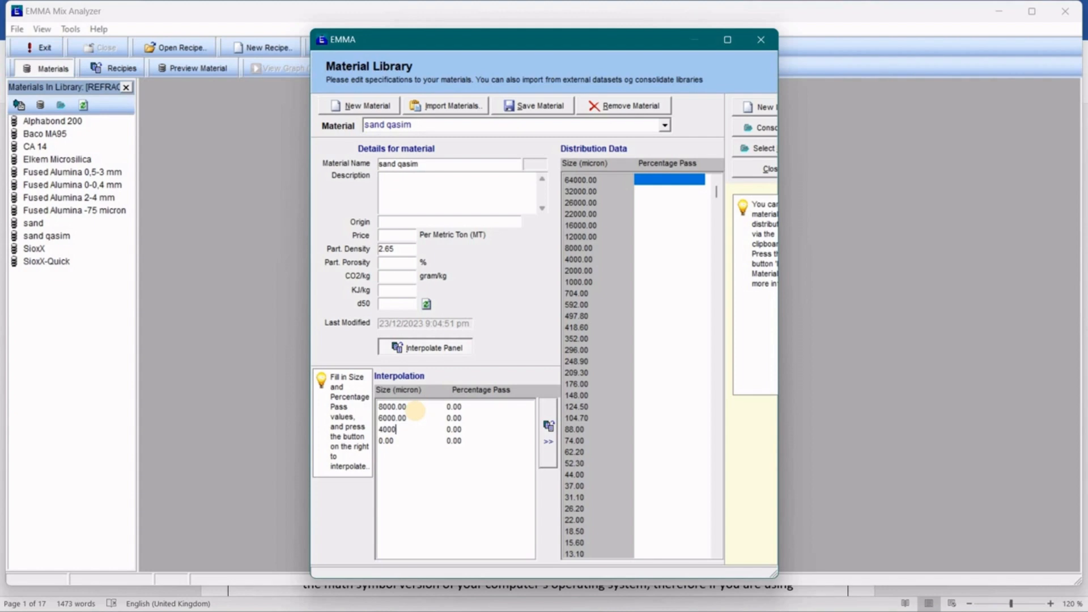
{"action": "key", "text": "Return"}
{"action": "type", "text": "1000"}
{"action": "key", "text": "Return"}
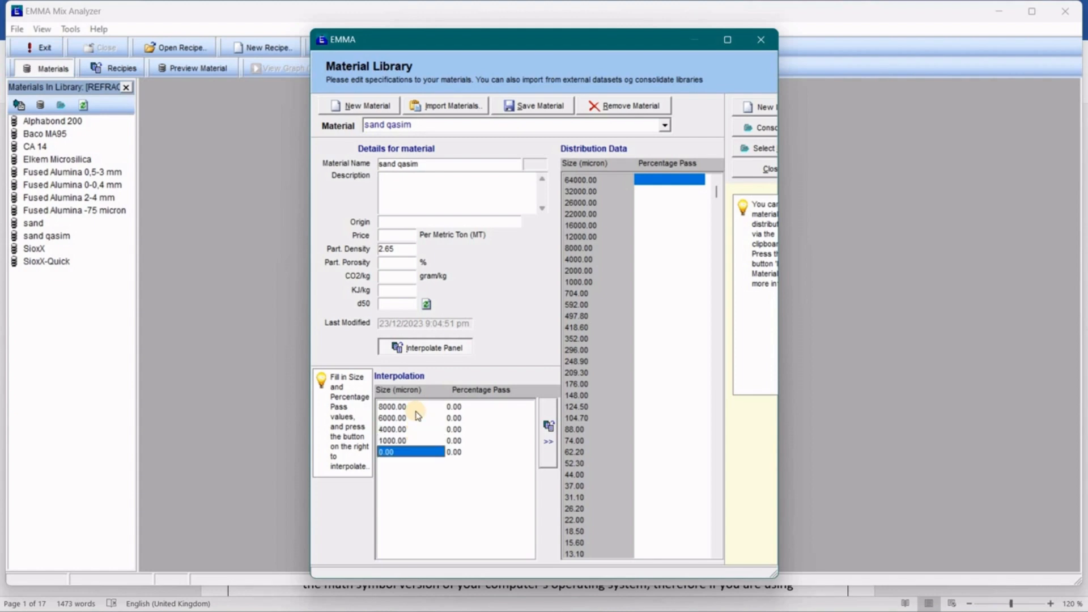
{"action": "type", "text": "500"}
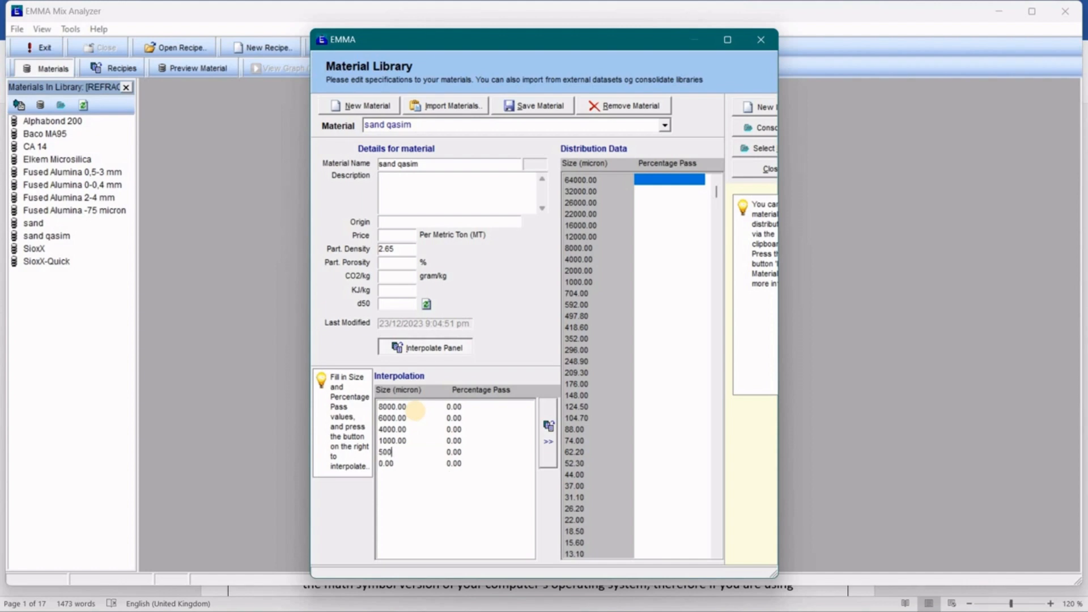
{"action": "key", "text": "Return"}
{"action": "type", "text": "250"}
{"action": "key", "text": "Return"}
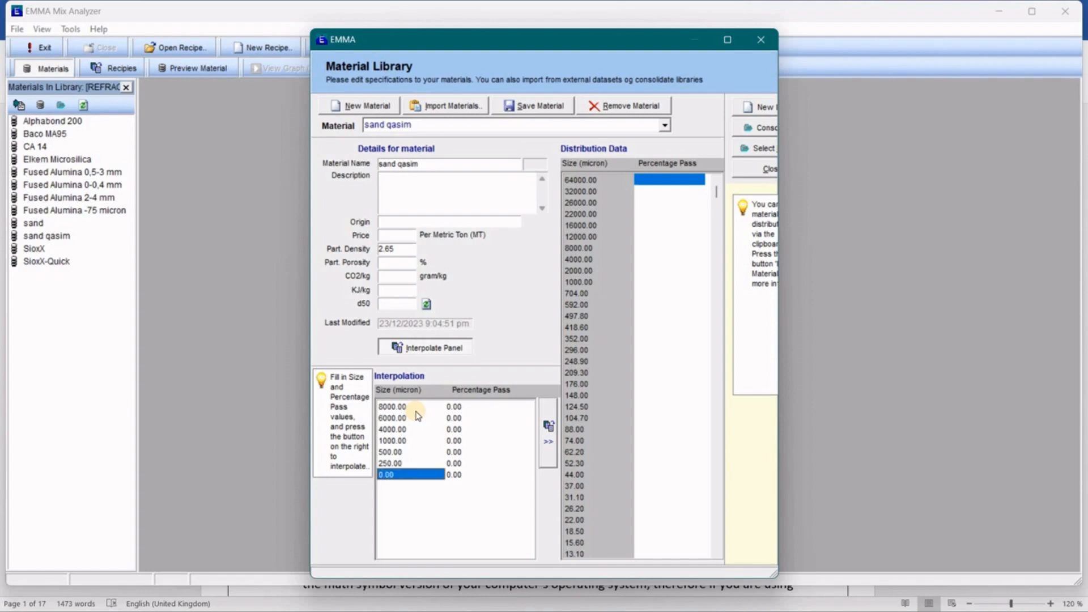
{"action": "type", "text": "63"}
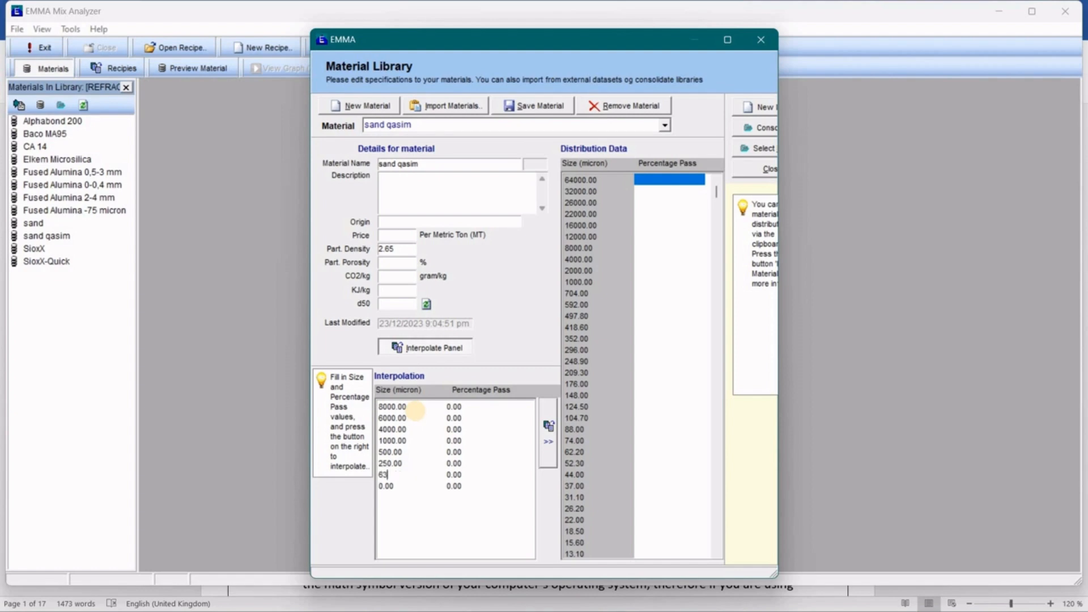
{"action": "key", "text": "Up"}
{"action": "key", "text": "Up"}
{"action": "key", "text": "Up"}
{"action": "key", "text": "Up"}
{"action": "key", "text": "Up"}
{"action": "key", "text": "Up"}
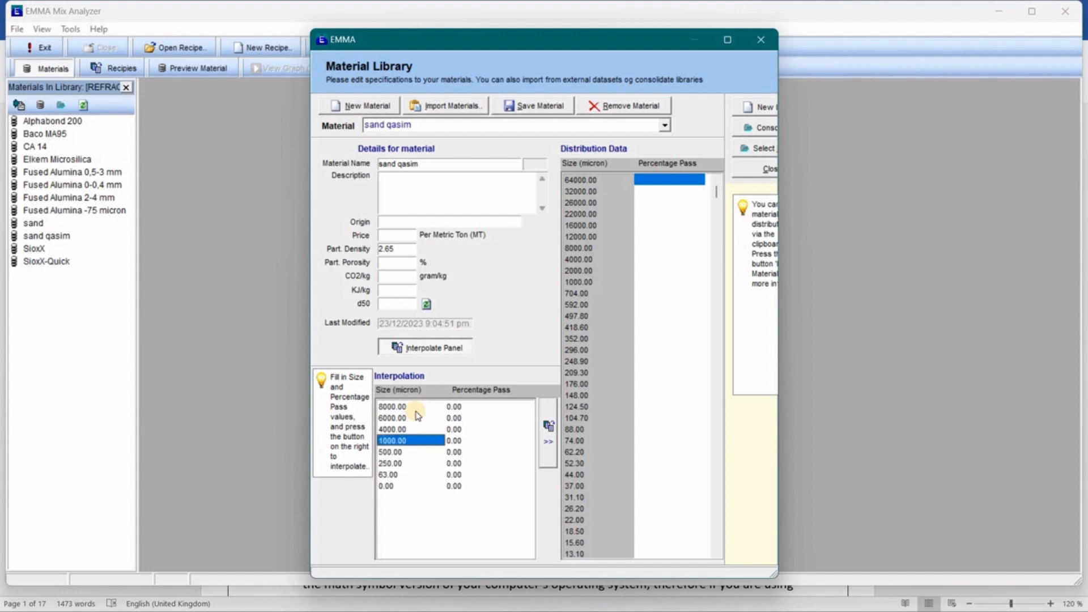
{"action": "key", "text": "Right"}
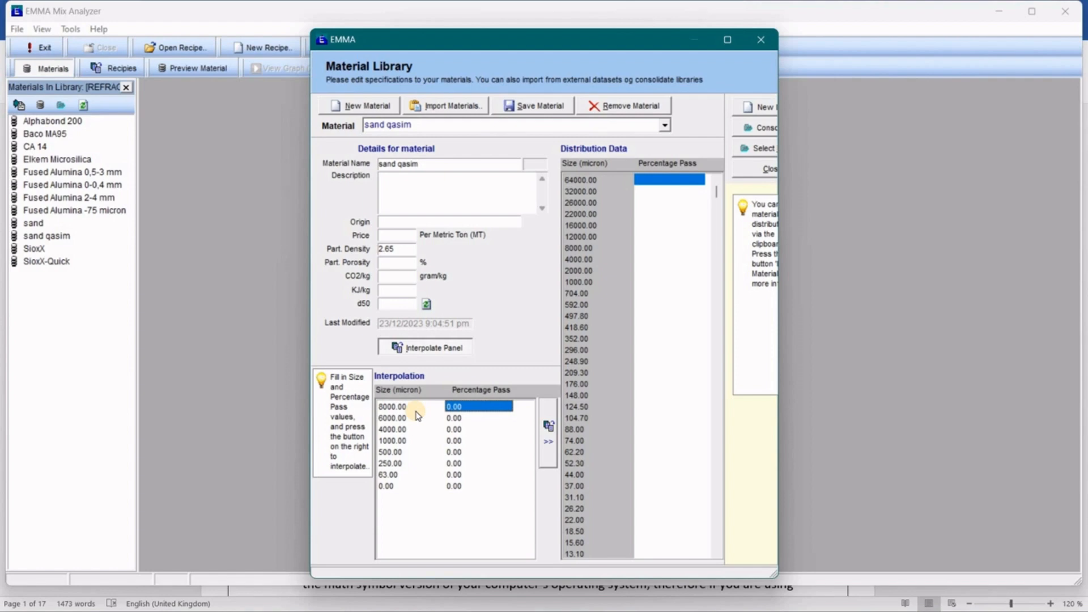
Enter percentages passing 100, 99, 96.3, 57.1, 32.1 and 5.3 for sand qasim's sieve sizes.
{"action": "type", "text": "100"}
{"action": "key", "text": "Down"}
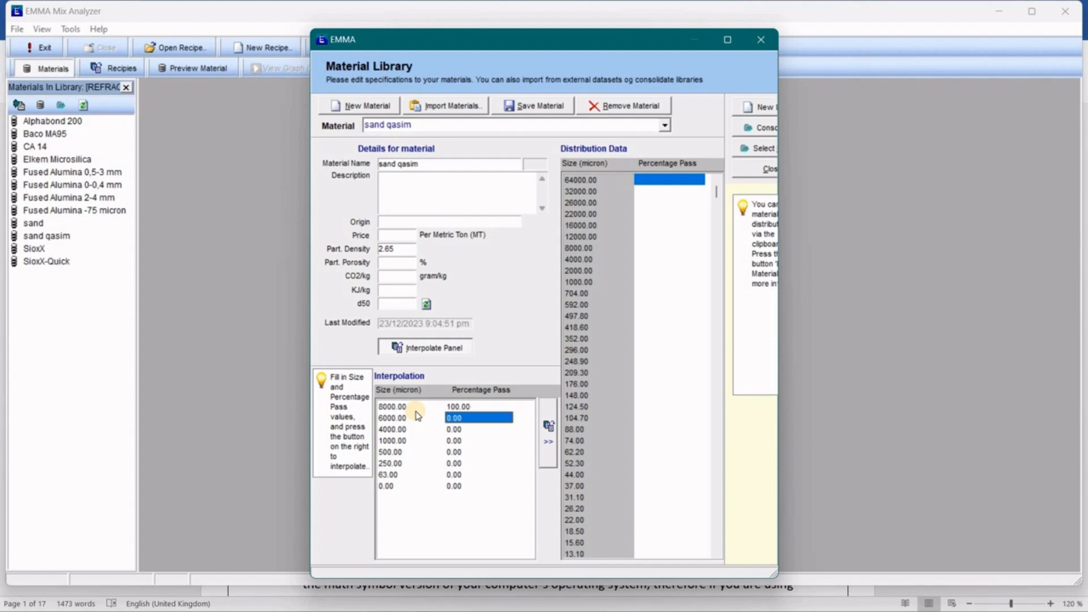
{"action": "type", "text": "99"}
{"action": "key", "text": "Down"}
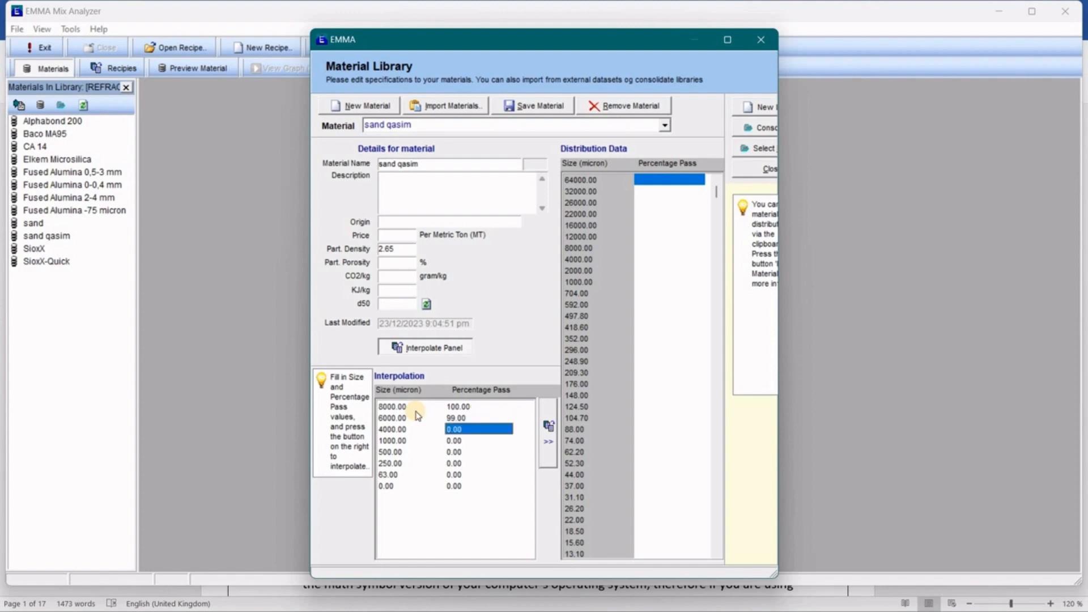
{"action": "type", "text": "96"}
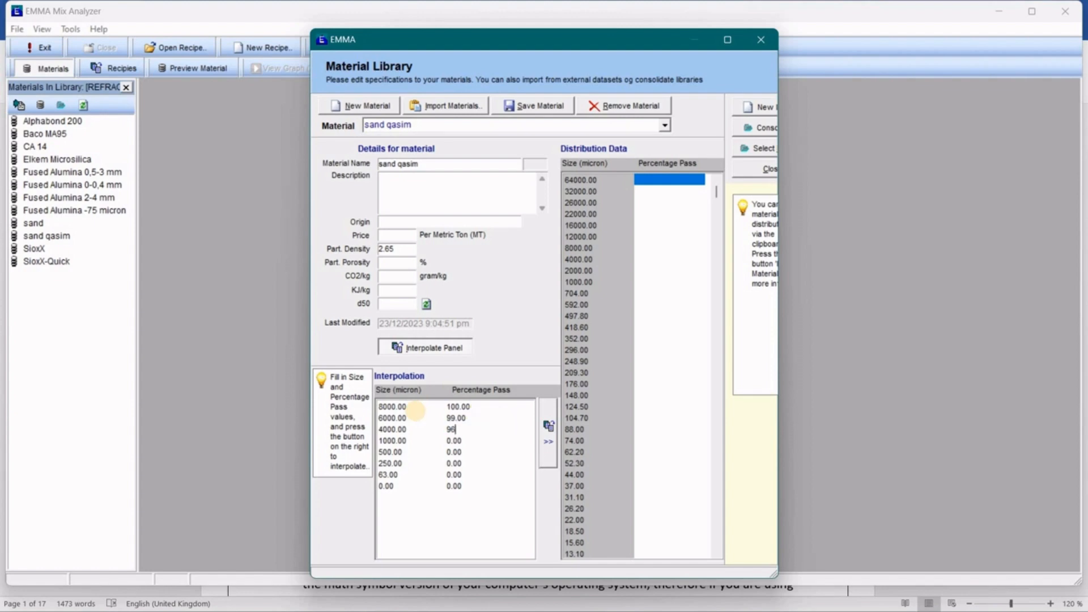
{"action": "type", "text": ".3"}
{"action": "key", "text": "Down"}
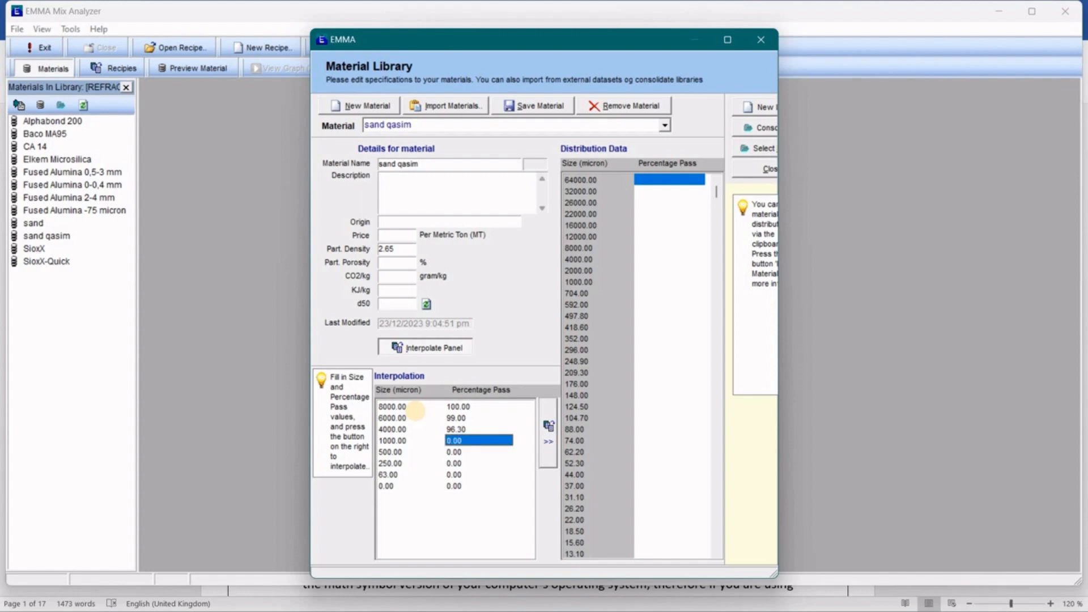
{"action": "type", "text": "57.1"}
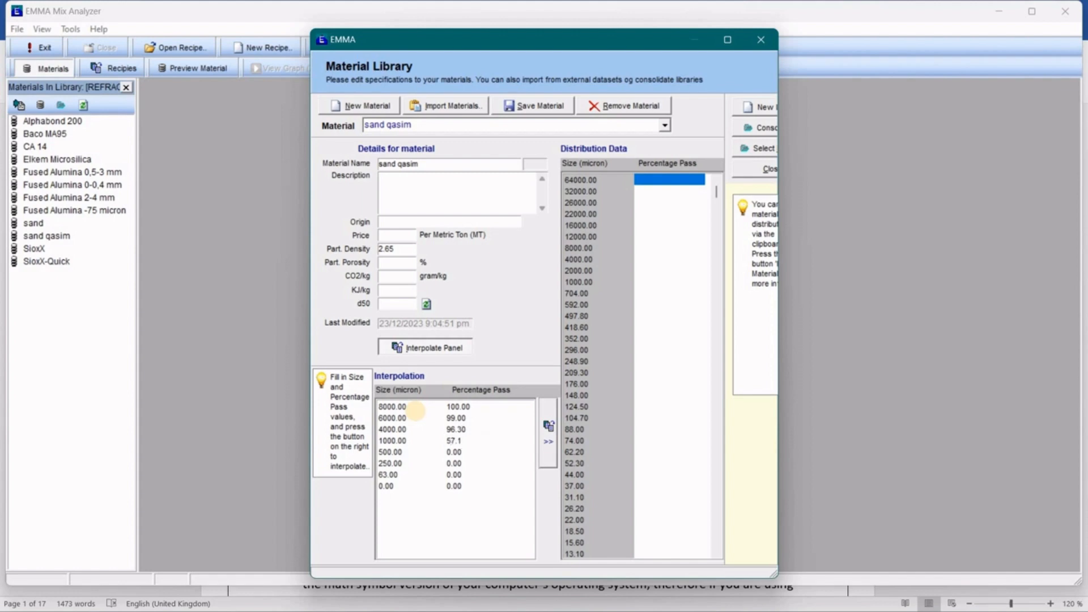
{"action": "key", "text": "Down"}
{"action": "type", "text": "32.10"}
{"action": "key", "text": "Down"}
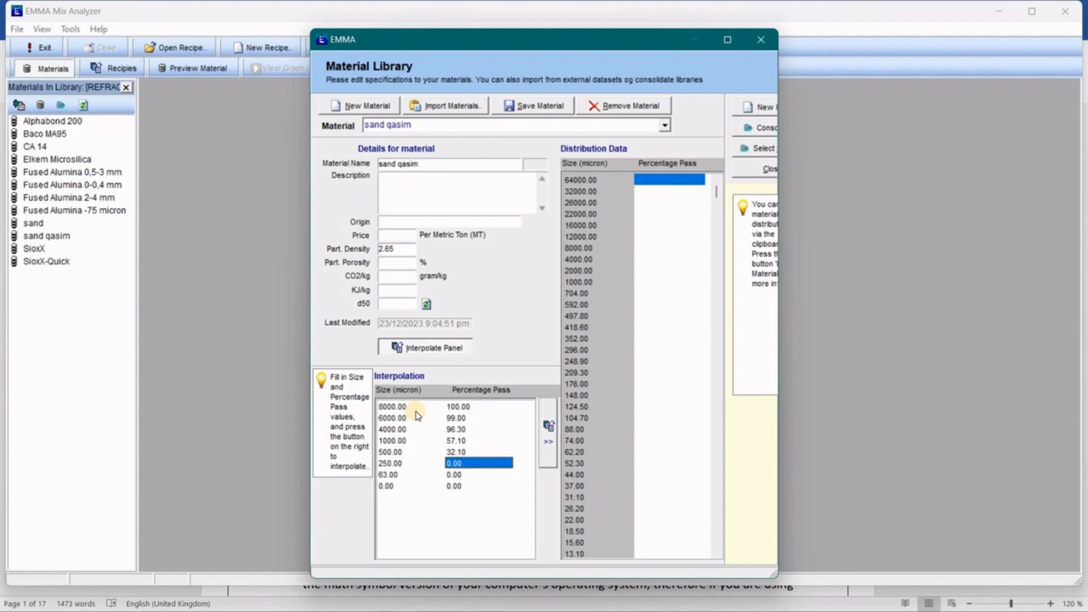
{"action": "type", "text": "5.30"}
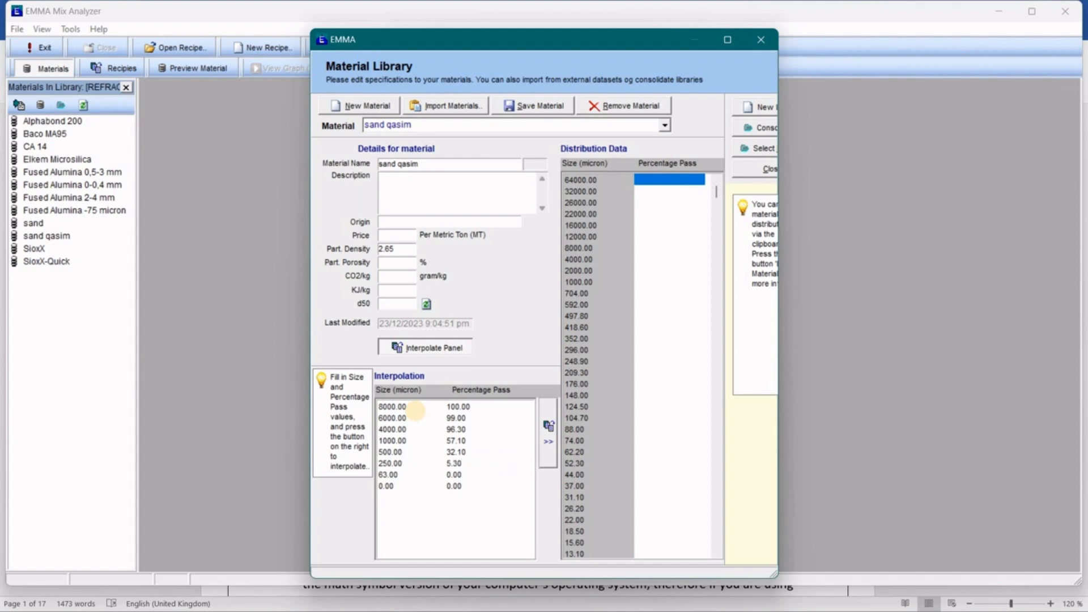
{"action": "key", "text": "Down"}
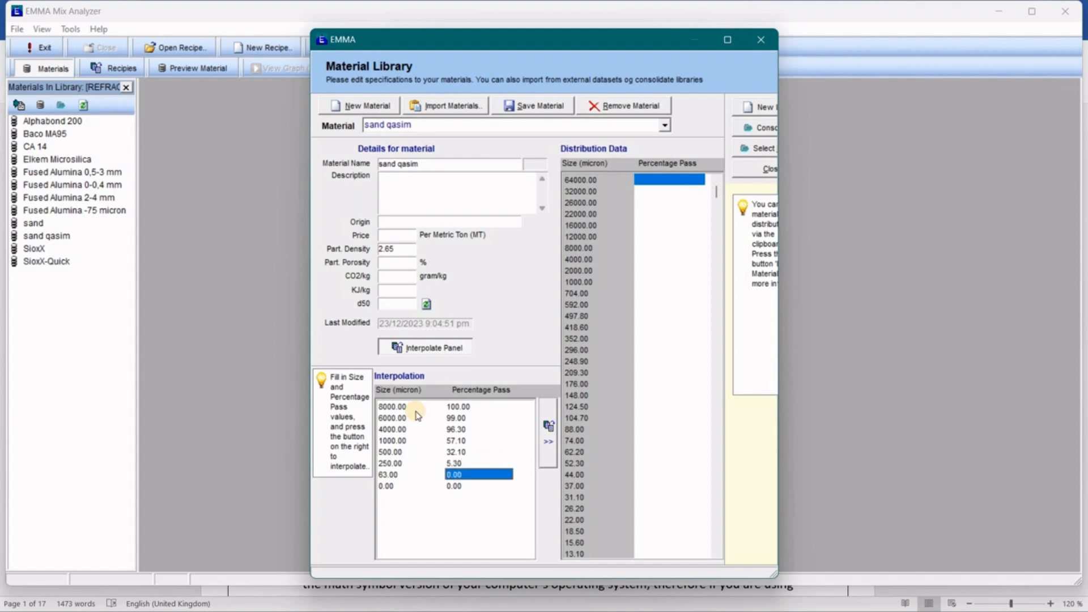
{"action": "key", "text": "Down"}
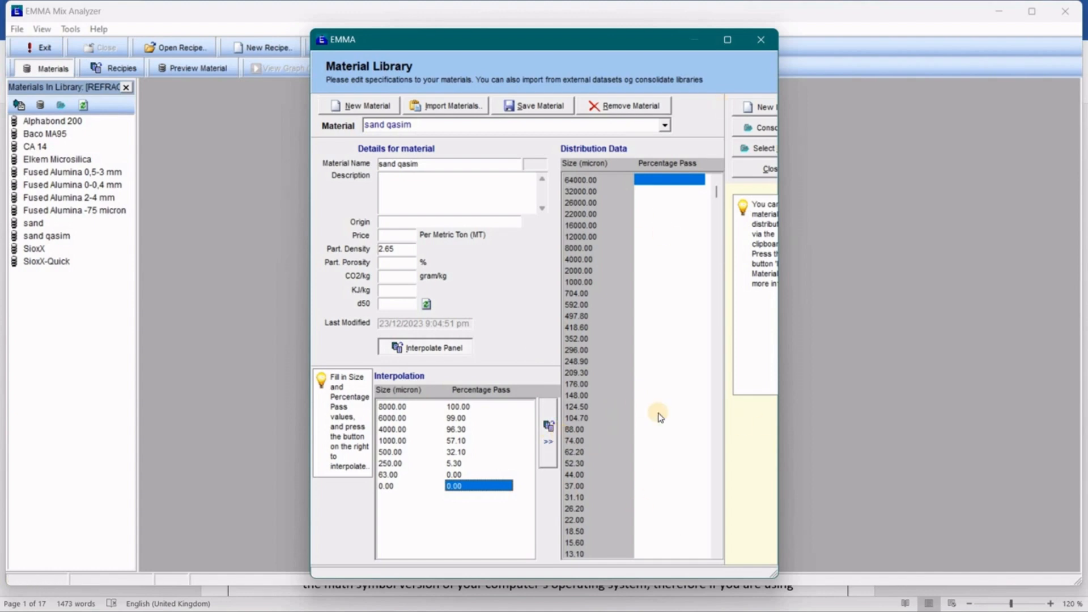
Interpolate sand qasim's distribution, recalculate its d50 to 858.00, and save the material.
{"action": "left_click", "coordinate": [546, 443]}
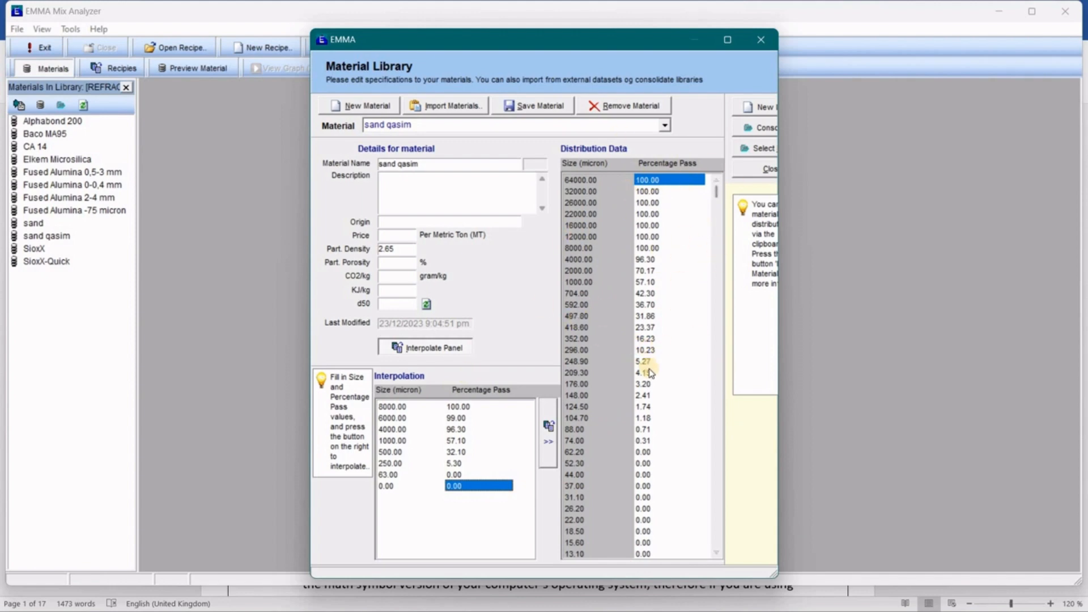
{"action": "left_click", "coordinate": [387, 306]}
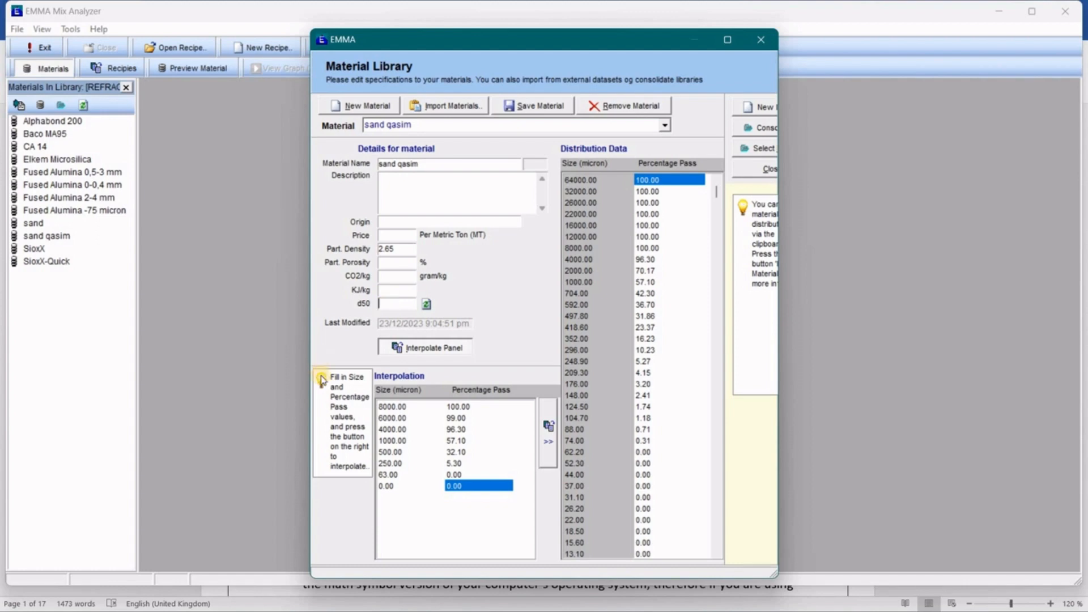
{"action": "left_click", "coordinate": [426, 305]}
{"action": "left_click", "coordinate": [532, 113]}
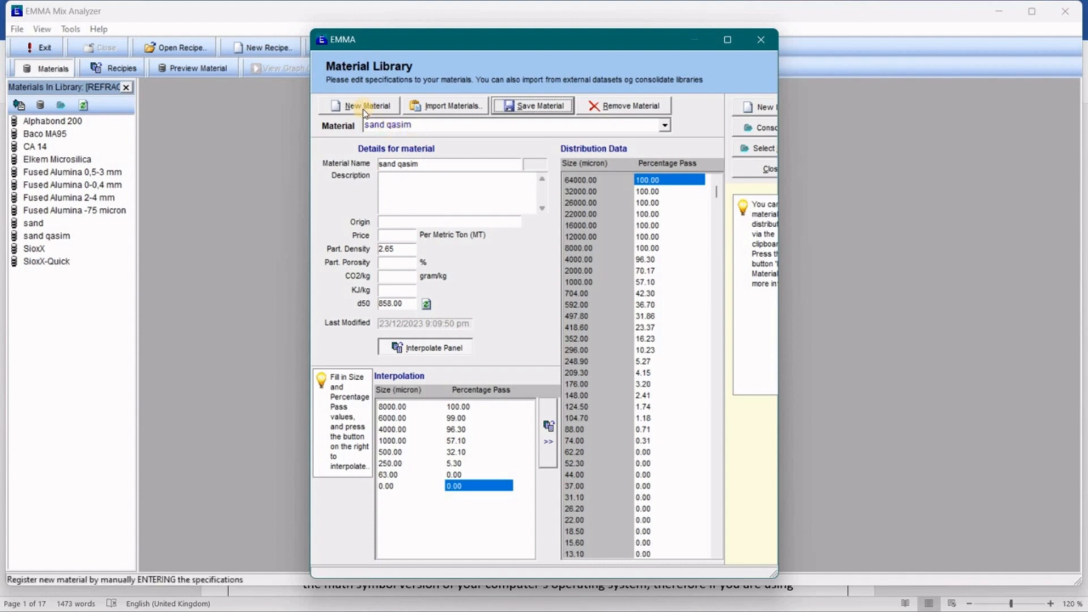
Create a new library material named 'Cement Qasim'.
{"action": "left_click", "coordinate": [364, 109]}
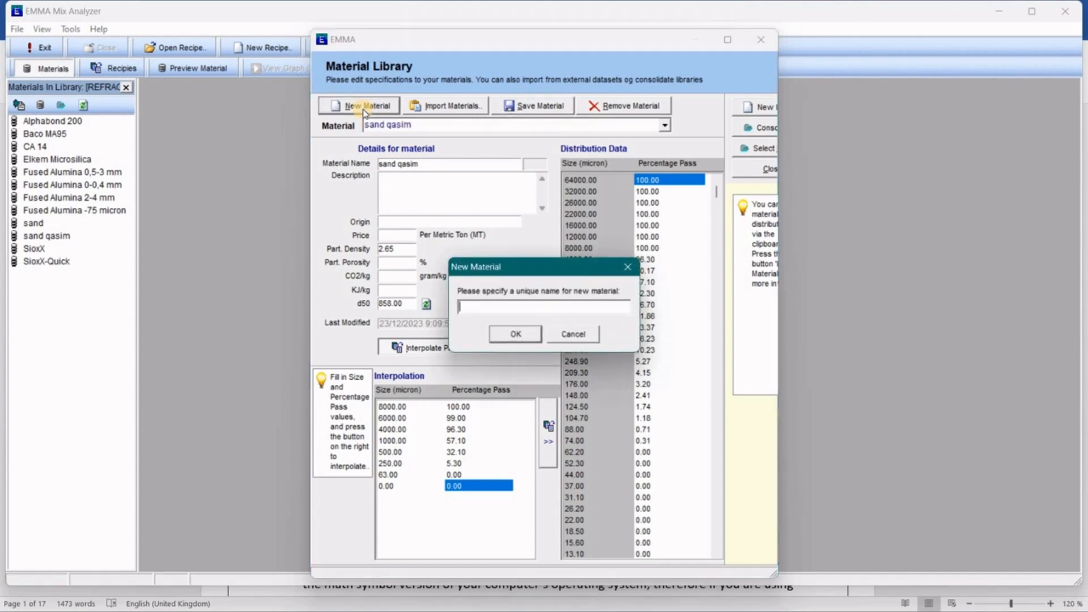
{"action": "key", "text": "Caps_Lock"}
{"action": "type", "text": "C"}
{"action": "key", "text": "Caps_Lock"}
{"action": "type", "text": "ement"}
{"action": "key", "text": "Caps_Lock"}
{"action": "type", "text": "Q"}
{"action": "key", "text": "Caps_Lock"}
{"action": "type", "text": "asim"}
{"action": "left_click", "coordinate": [516, 335]}
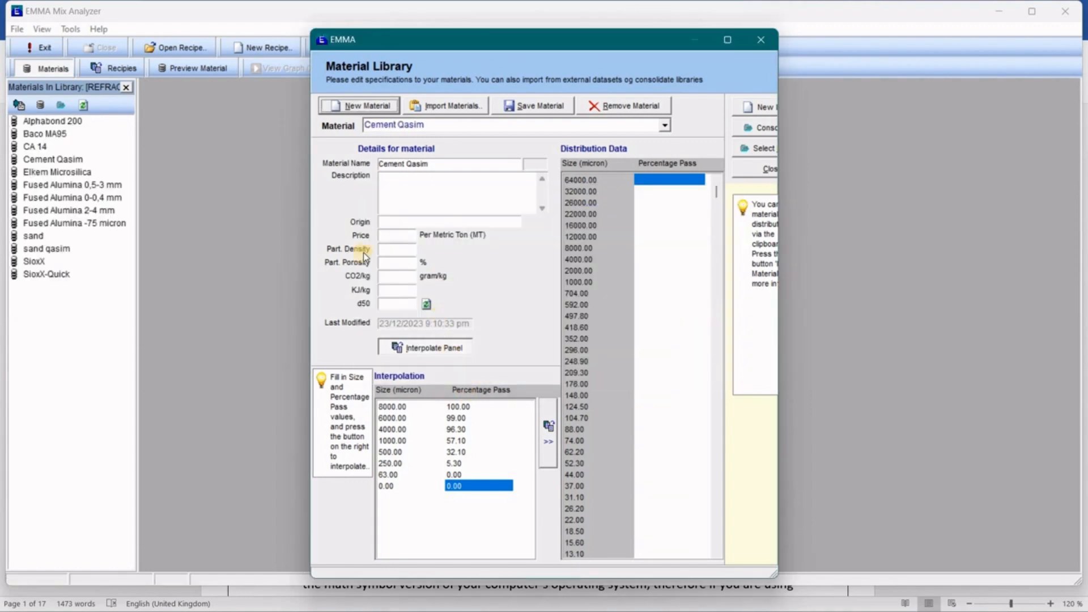
{"action": "left_click", "coordinate": [416, 207]}
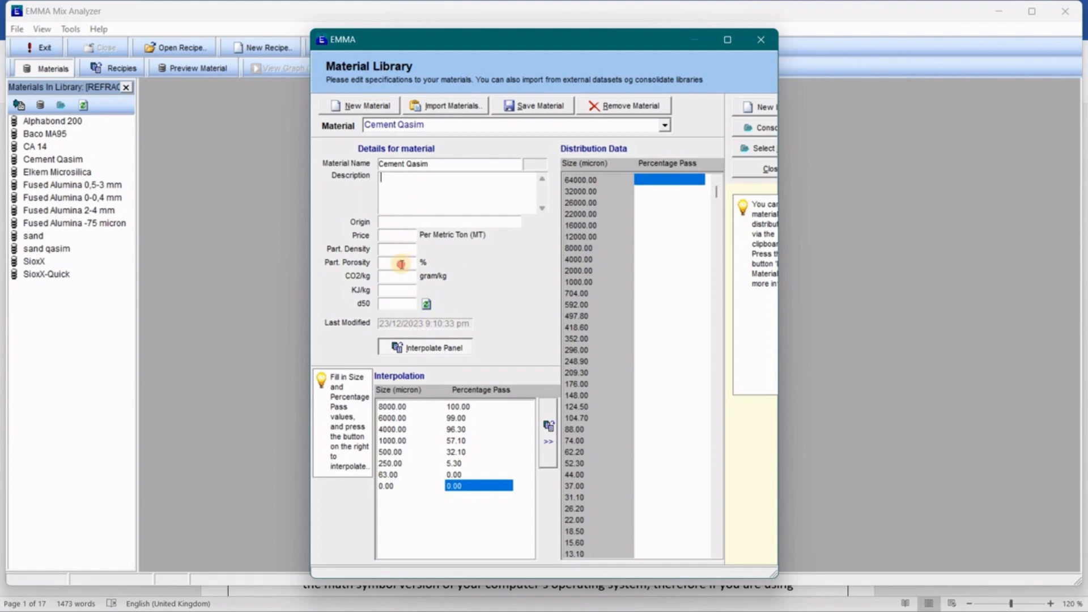
{"action": "left_click", "coordinate": [402, 263]}
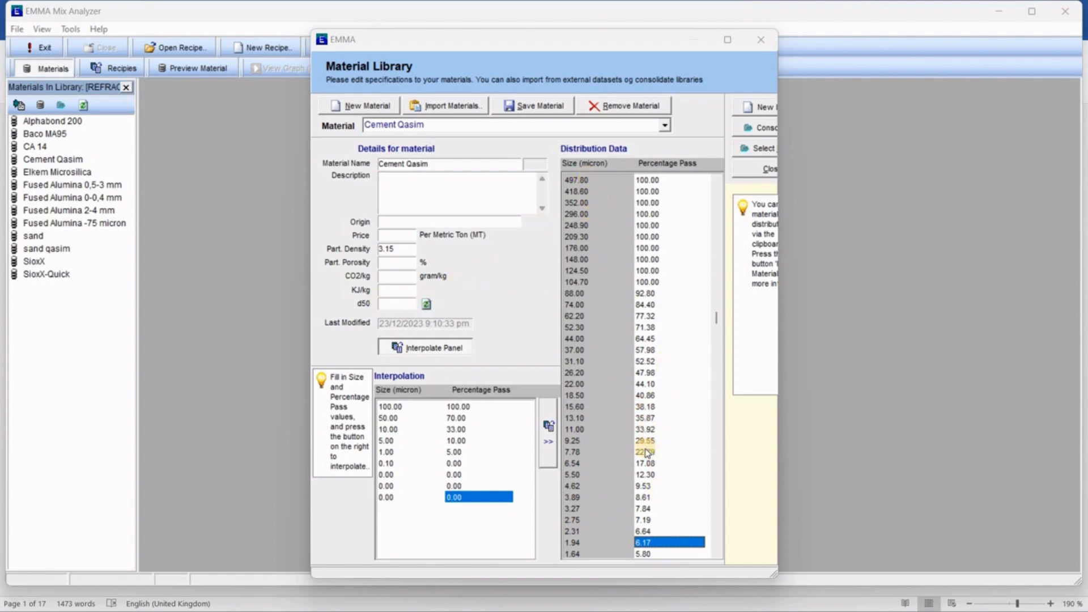
Recalculate Cement Qasim's d50 to 28.38 and save the material.
{"action": "left_click", "coordinate": [641, 373]}
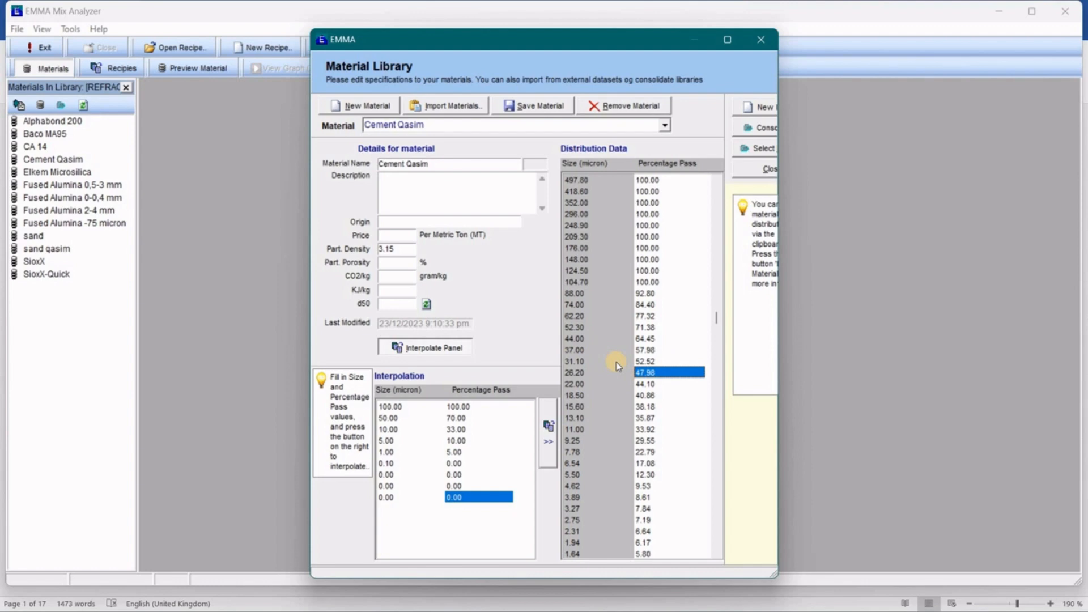
{"action": "left_click", "coordinate": [385, 304]}
{"action": "left_click", "coordinate": [426, 304]}
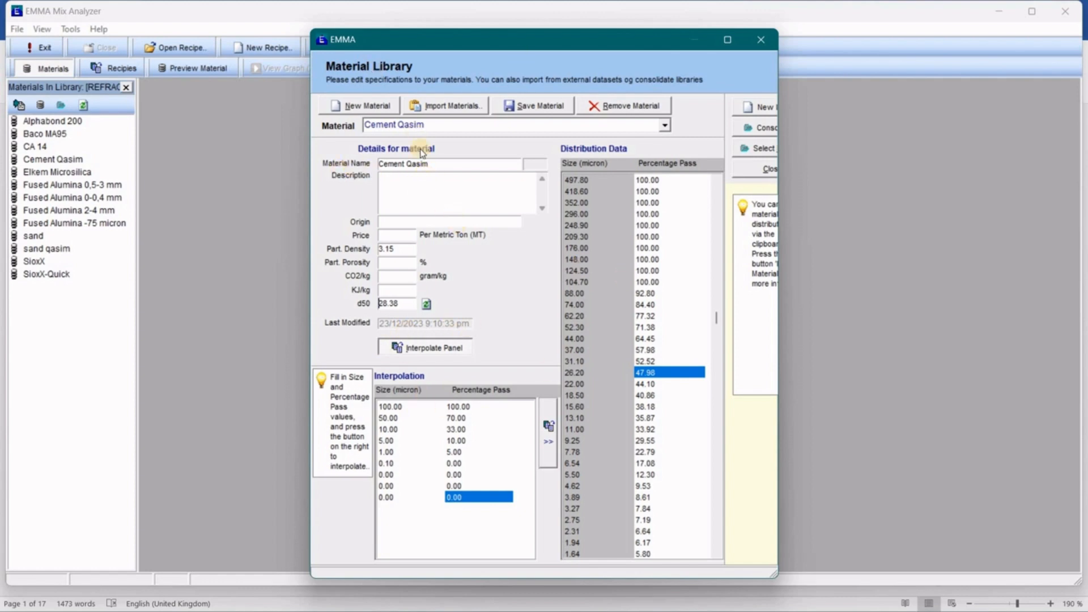
{"action": "left_click", "coordinate": [525, 114]}
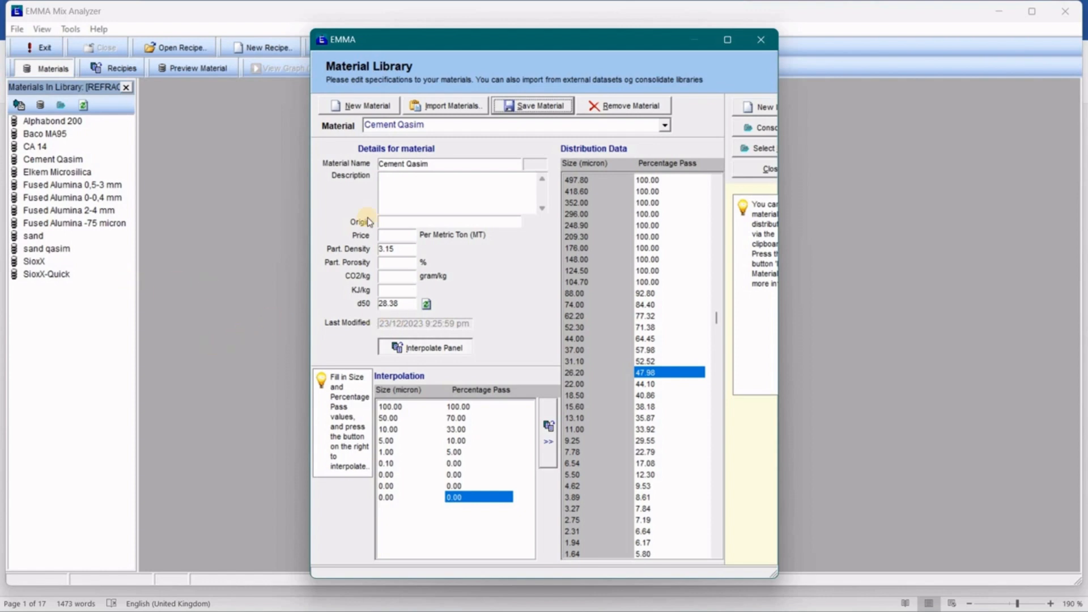
Create a new material 'aggregate qasim' with particle density 2.83.
{"action": "left_click", "coordinate": [363, 111]}
{"action": "key", "text": "BackSpace"}
{"action": "type", "text": "a"}
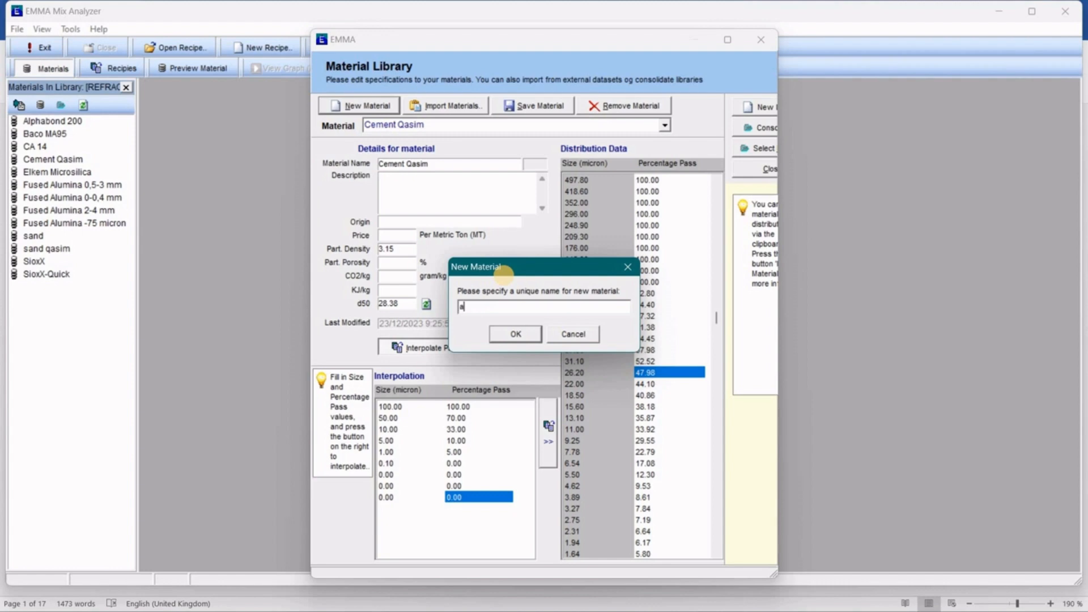
{"action": "type", "text": "ggregate qasim"}
{"action": "left_click", "coordinate": [520, 336]}
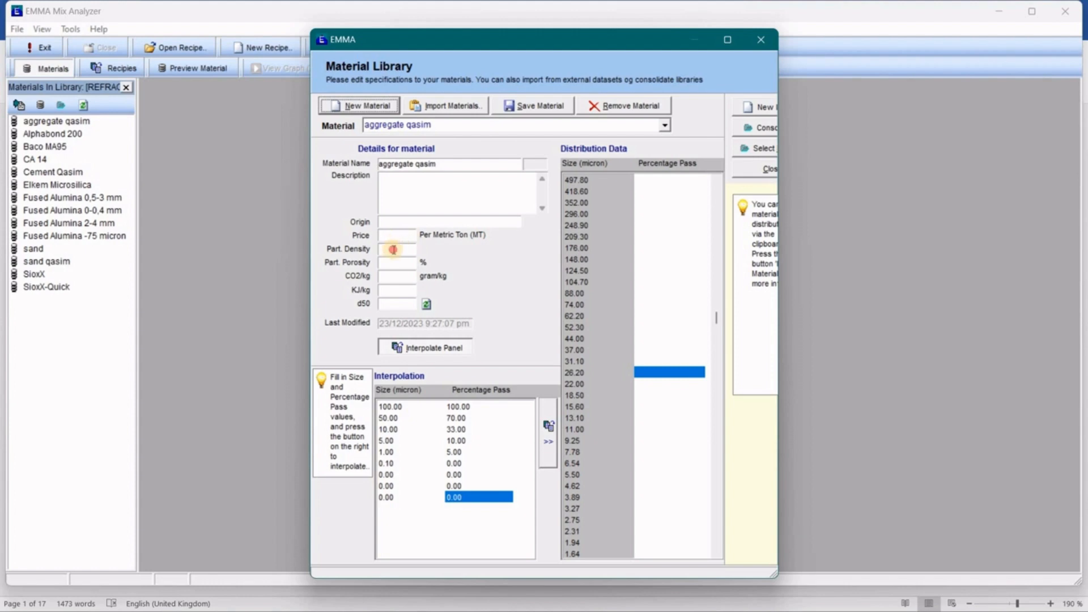
{"action": "left_click", "coordinate": [393, 250]}
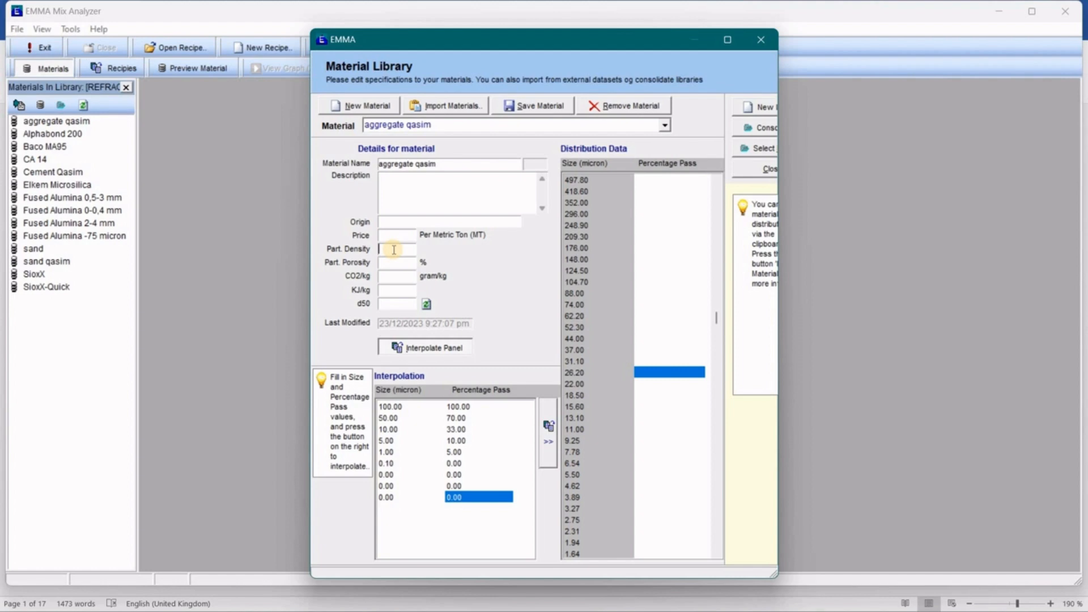
{"action": "type", "text": "2.83"}
Enter interpolation sizes 20000, 12500, 10000, 4750, 2360 and 1180 micron.
{"action": "left_click", "coordinate": [386, 407]}
{"action": "type", "text": "2000"}
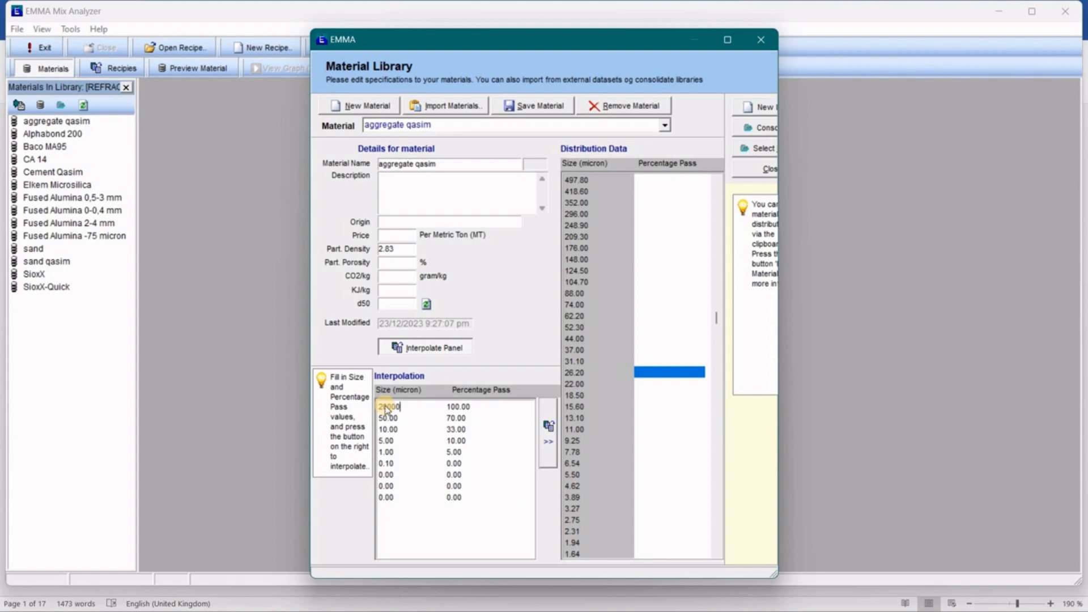
{"action": "key", "text": "Return"}
{"action": "type", "text": "12500"}
{"action": "key", "text": "Return"}
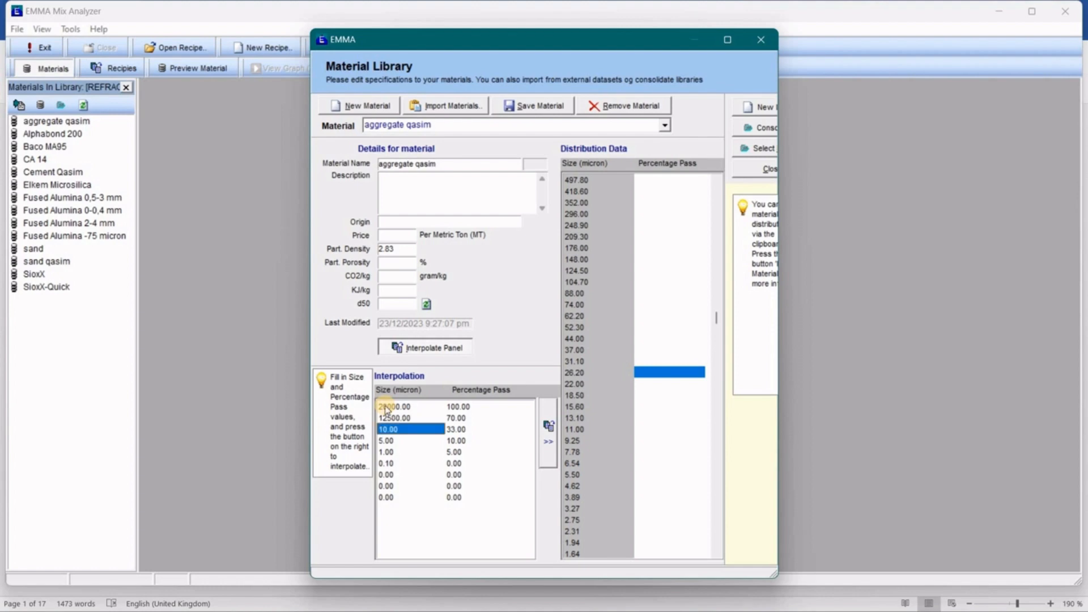
{"action": "type", "text": "10000"}
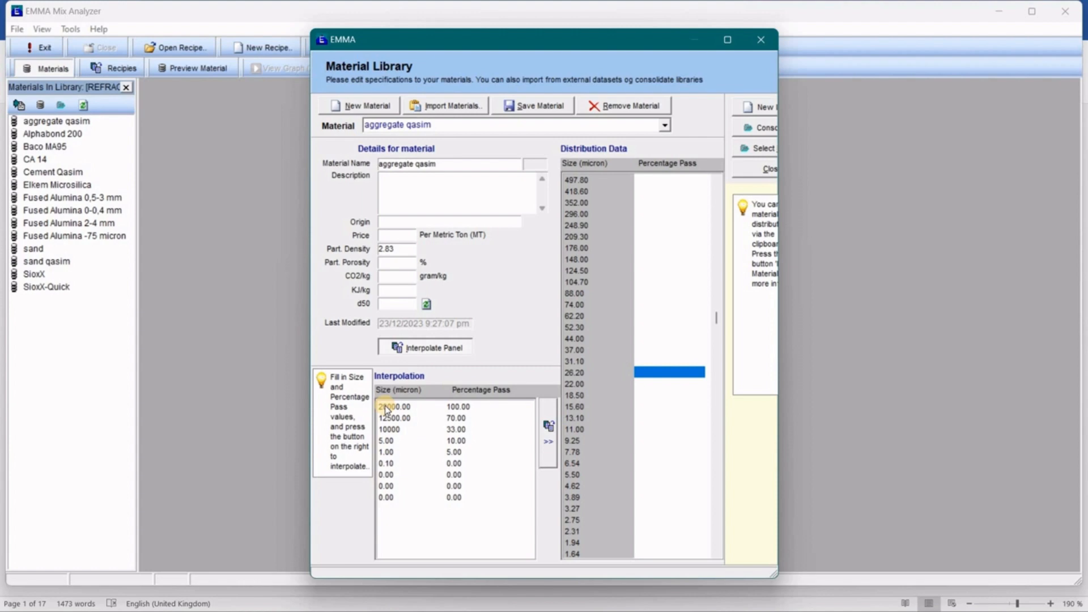
{"action": "key", "text": "Return"}
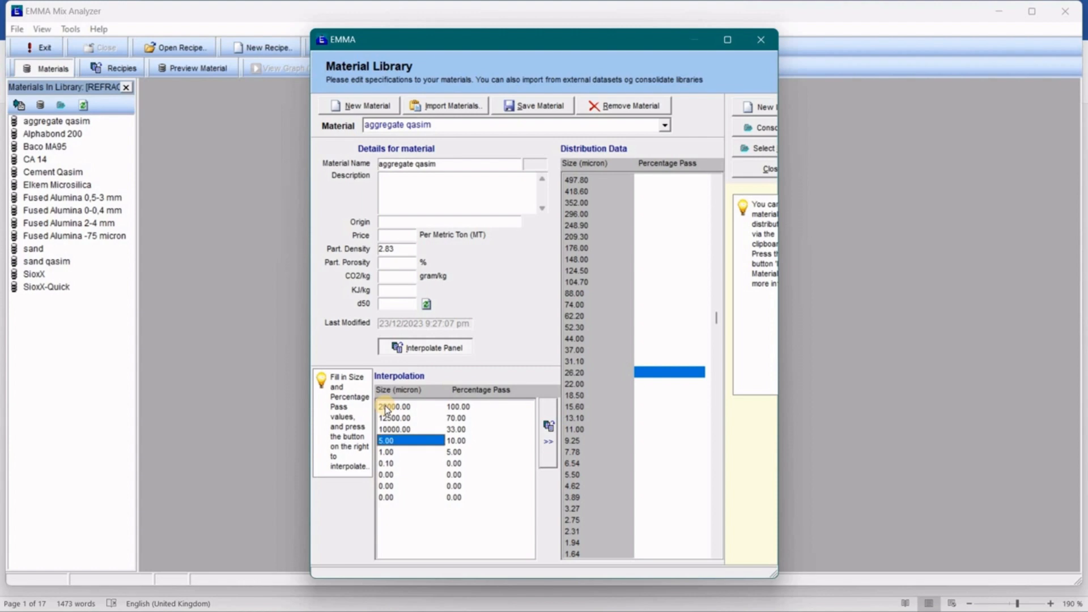
{"action": "type", "text": "4750"}
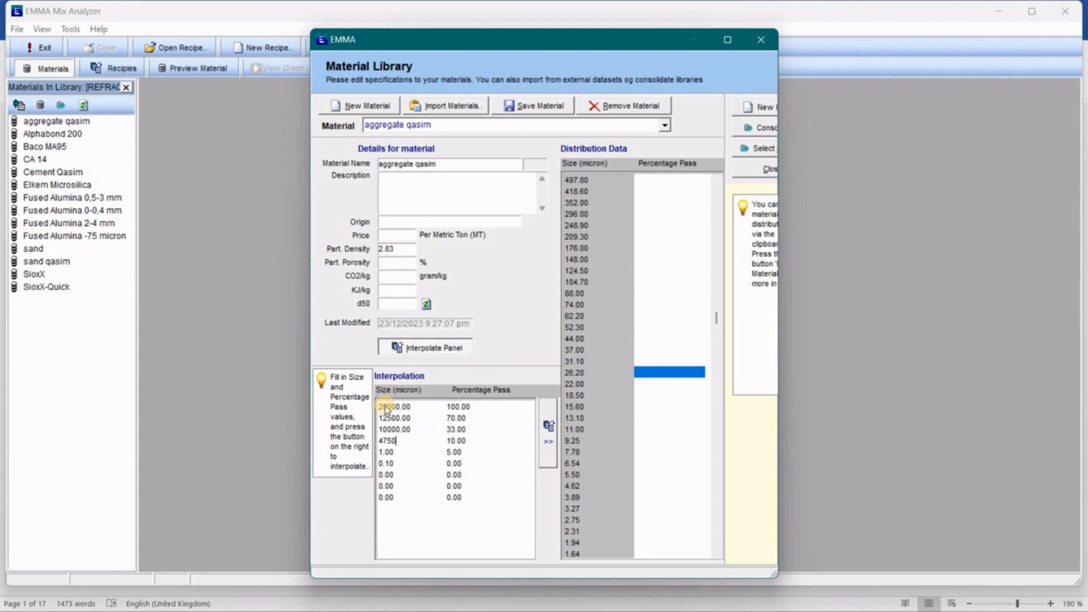
{"action": "key", "text": "Return"}
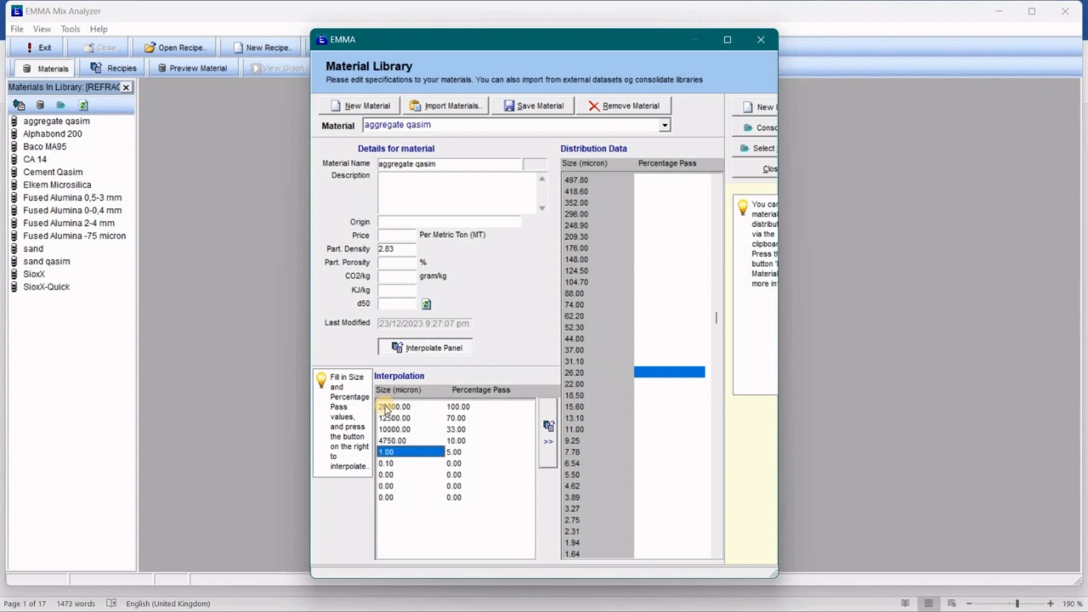
{"action": "type", "text": "236"}
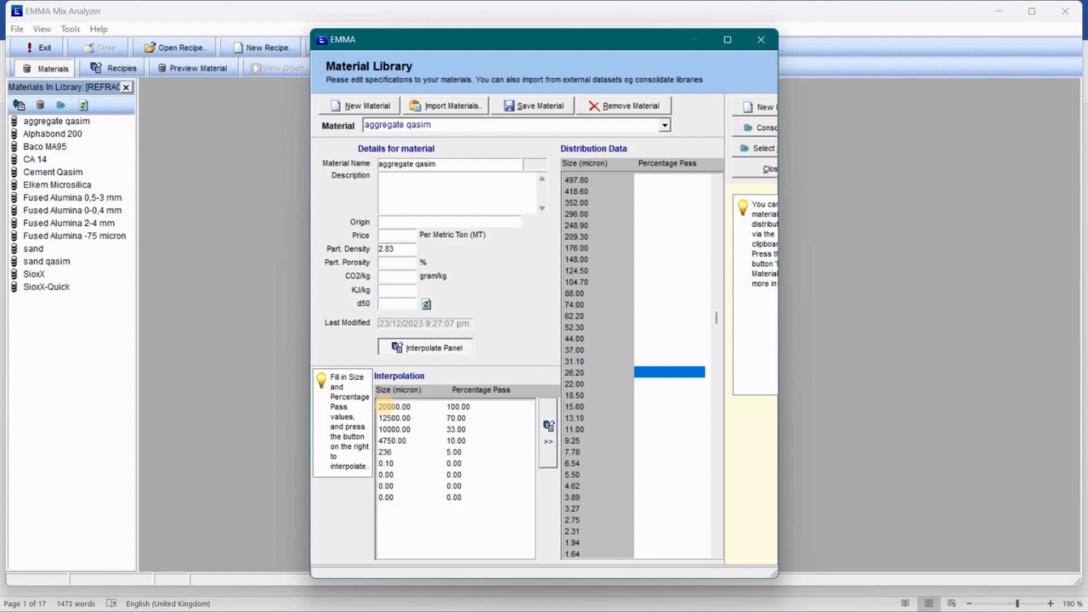
{"action": "type", "text": "0"}
{"action": "key", "text": "Return"}
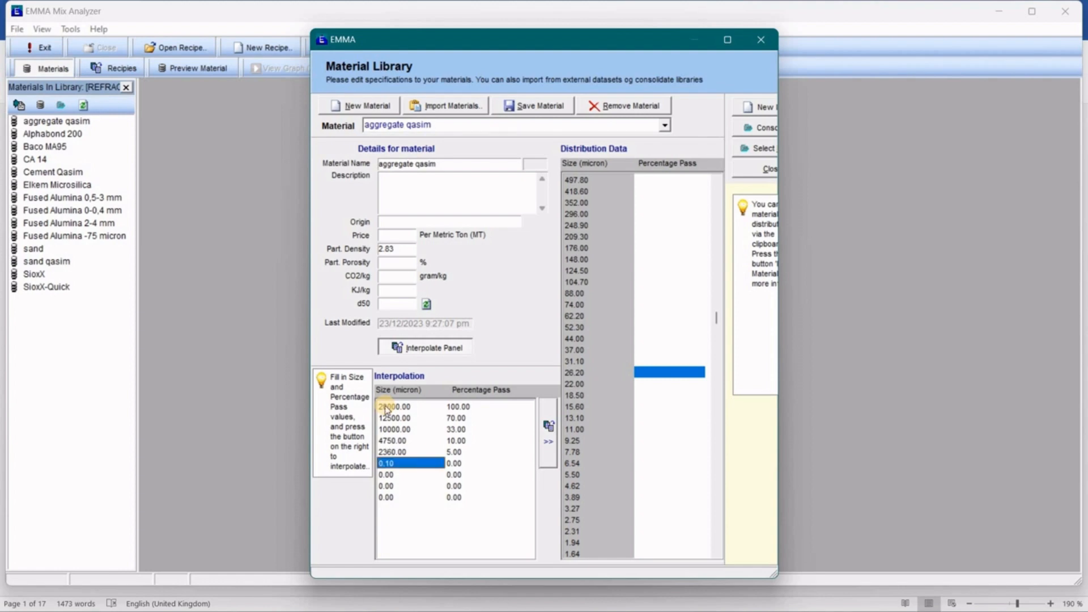
{"action": "type", "text": "11"}
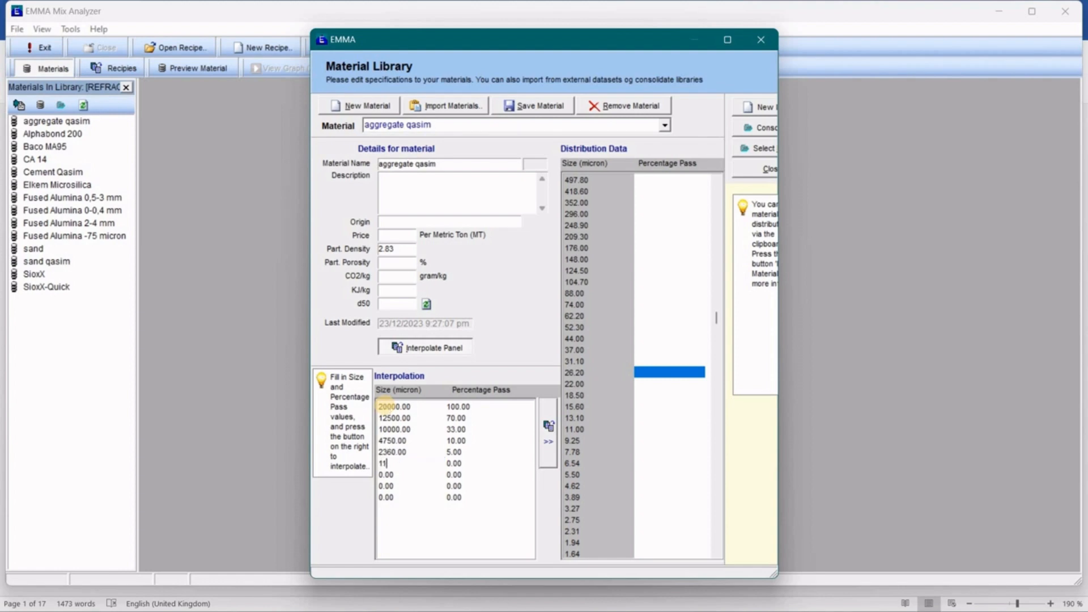
{"action": "type", "text": "80"}
Enter percentages passing 64.40, 9.70, 5.20, 0 and 0 for aggregate qasim's sizes.
{"action": "left_click", "coordinate": [458, 408]}
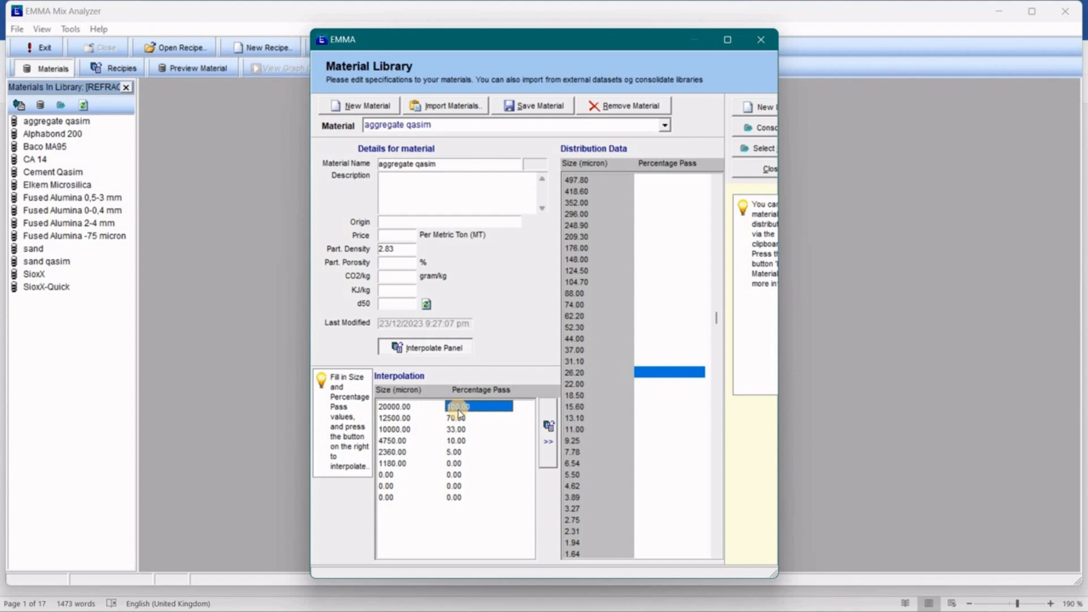
{"action": "type", "text": "64.40"}
{"action": "left_click", "coordinate": [459, 415]}
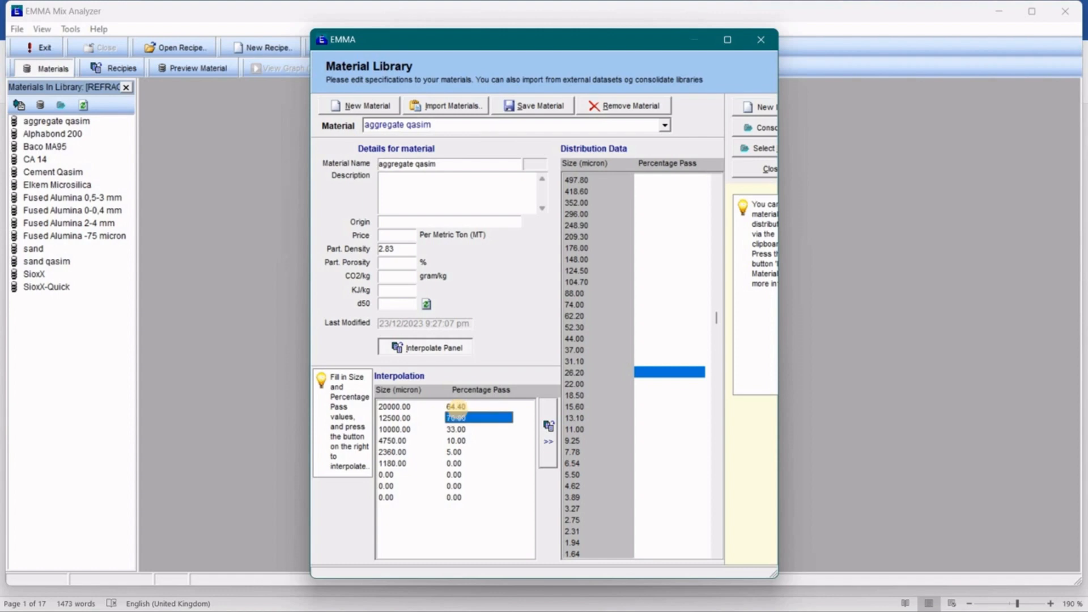
{"action": "type", "text": "9.70"}
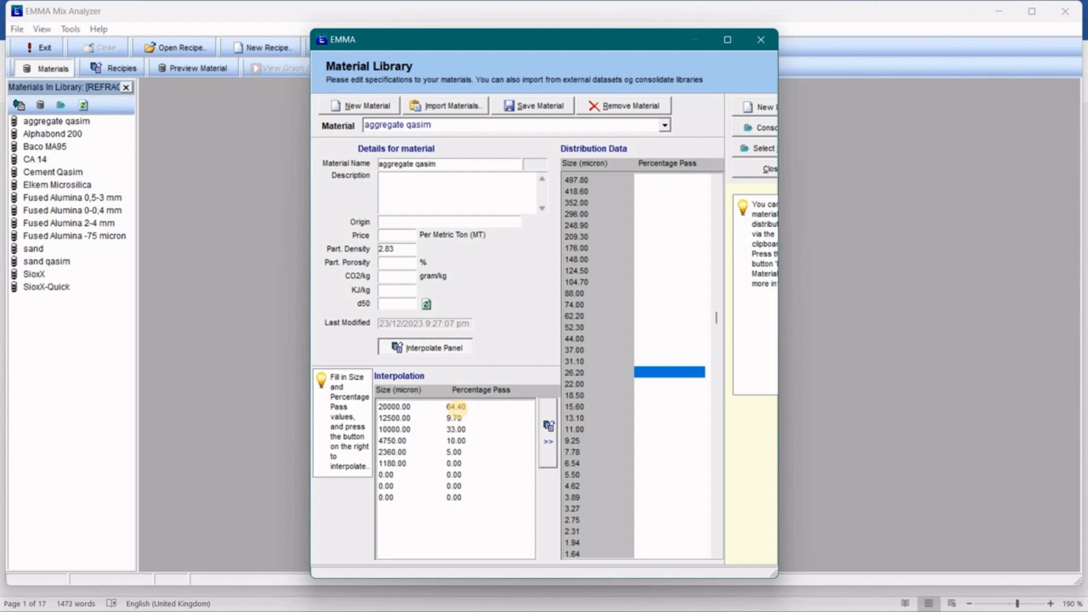
{"action": "key", "text": "Return"}
{"action": "type", "text": "5.20"}
{"action": "key", "text": "Return"}
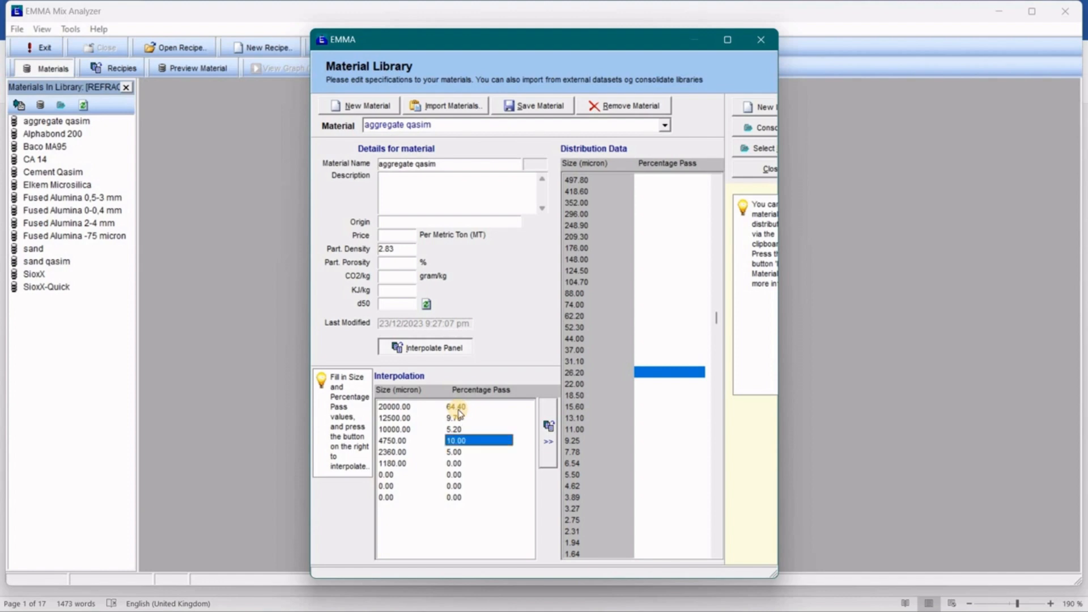
{"action": "type", "text": "0"}
{"action": "key", "text": "Return"}
{"action": "type", "text": "0"}
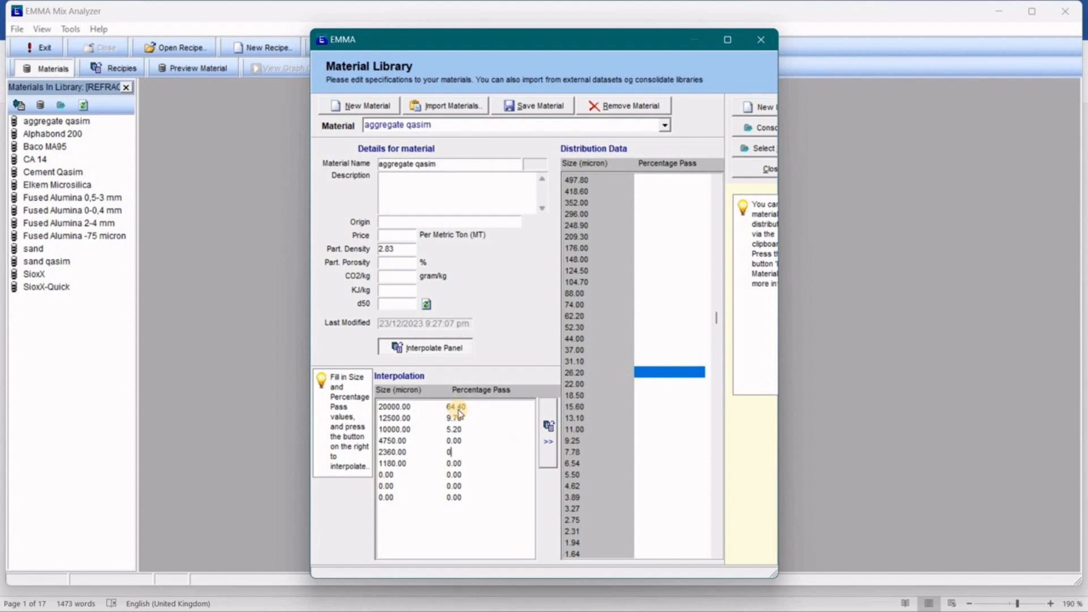
{"action": "key", "text": "Return"}
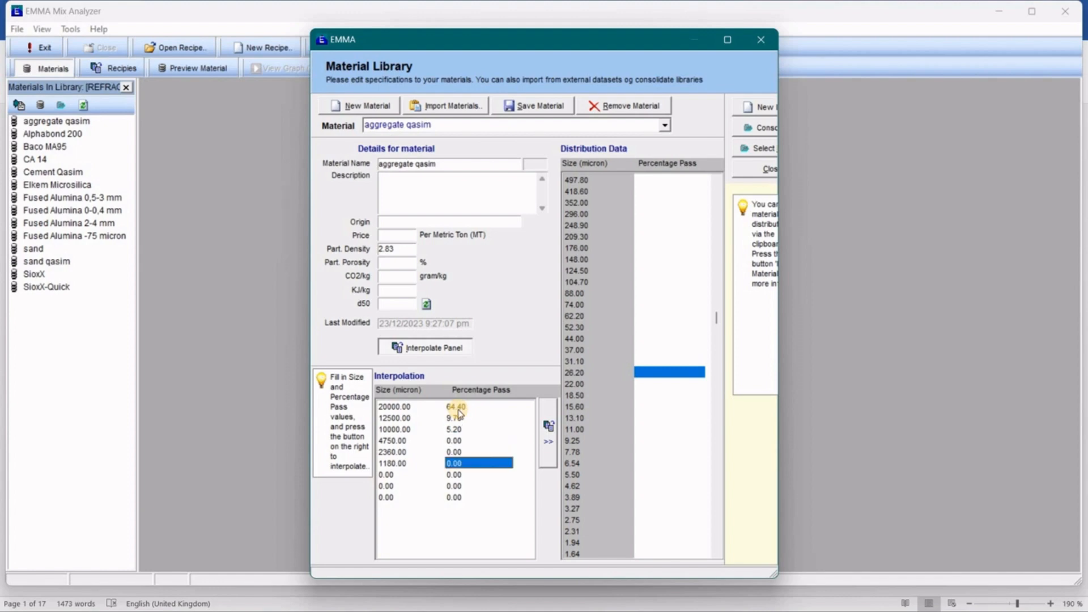
Interpolate aggregate qasim's distribution, recalculate its d50 to 17368.23, and save it.
{"action": "left_click", "coordinate": [548, 445]}
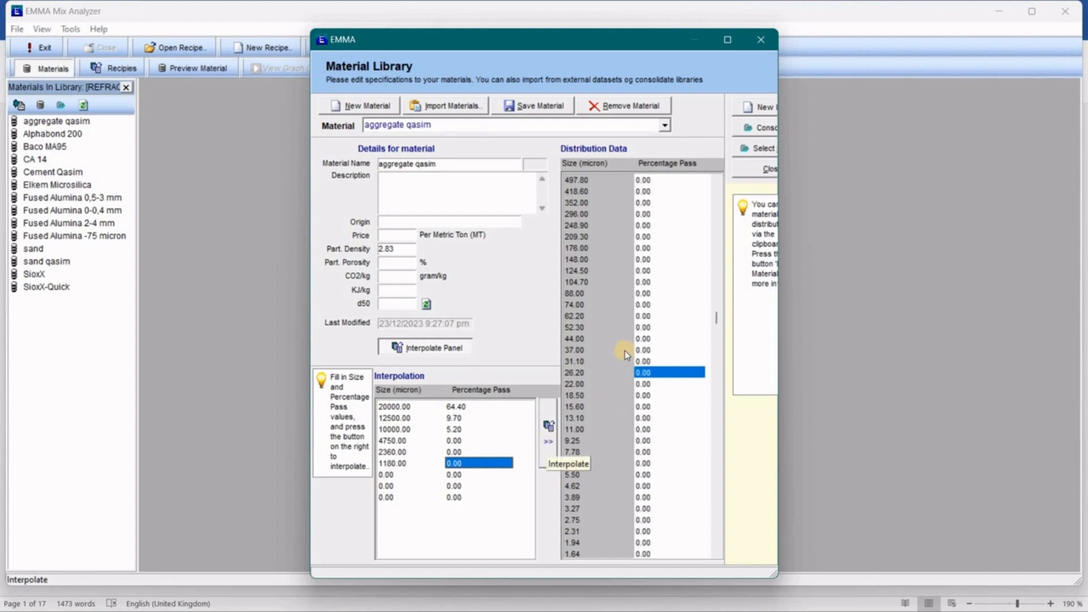
{"action": "left_click", "coordinate": [653, 326]}
{"action": "scroll", "coordinate": [653, 325], "scroll_direction": "up", "scroll_amount": 10}
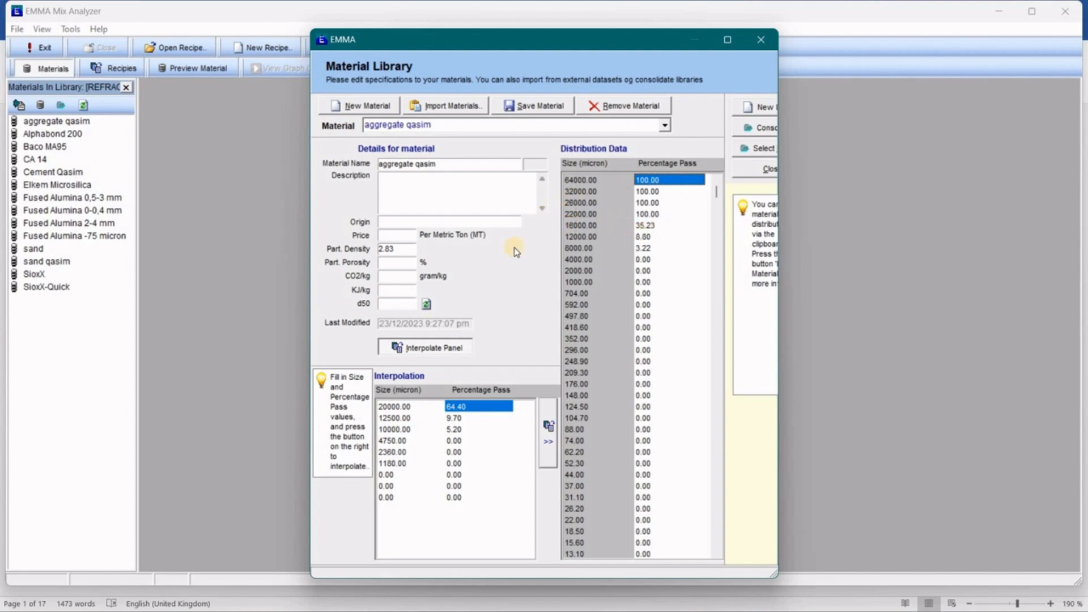
{"action": "left_click", "coordinate": [390, 306]}
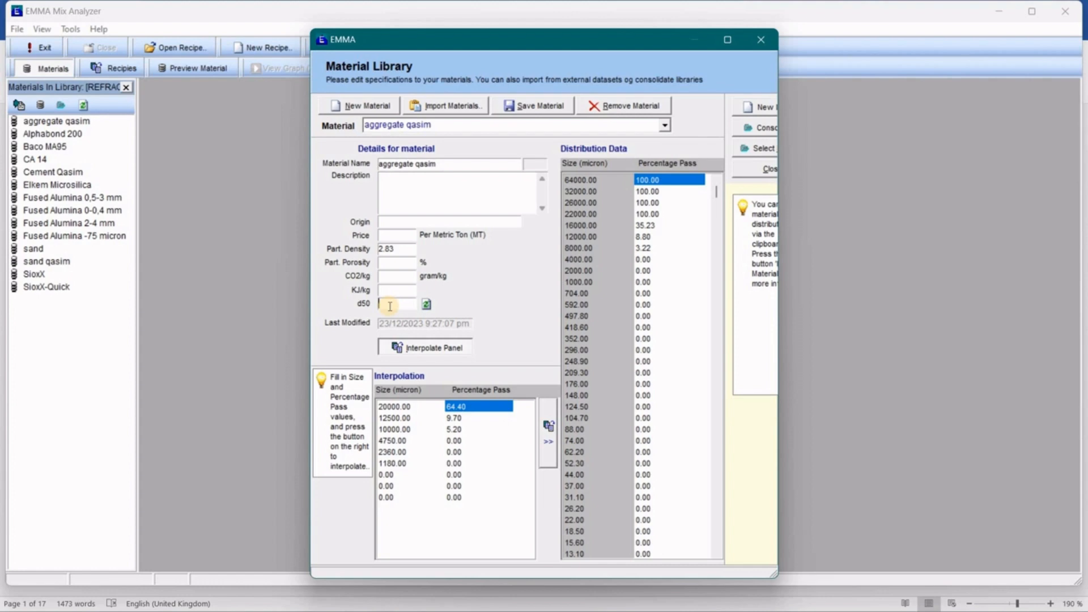
{"action": "left_click", "coordinate": [426, 305]}
{"action": "left_click", "coordinate": [540, 113]}
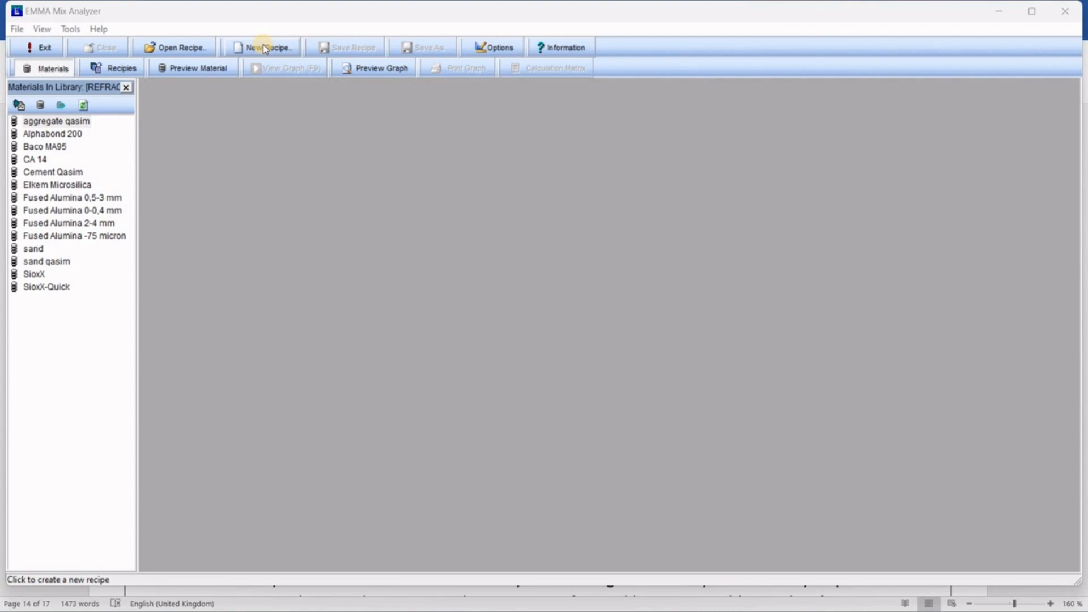
Create a new recipe and save it to the Desktop as 'concrete mix design optimization'.
{"action": "left_click", "coordinate": [264, 46]}
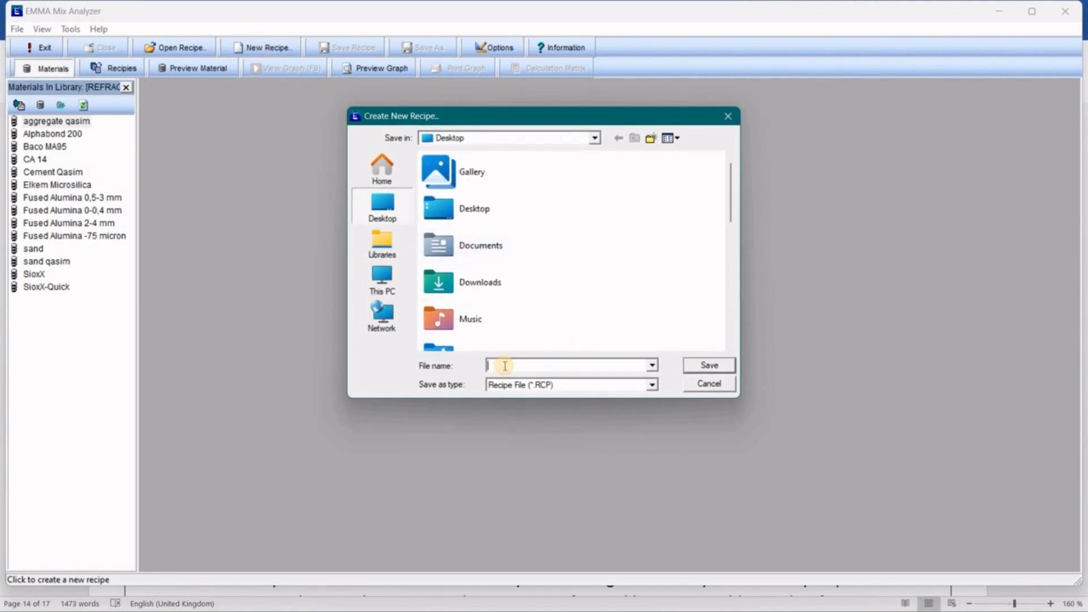
{"action": "double_click", "coordinate": [469, 211]}
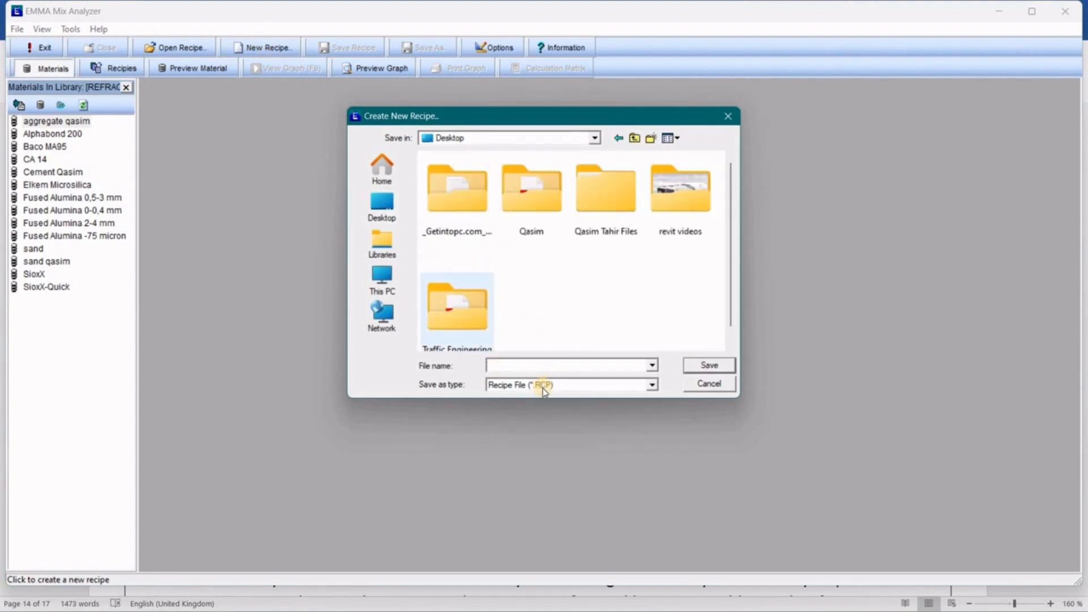
{"action": "left_click", "coordinate": [529, 367]}
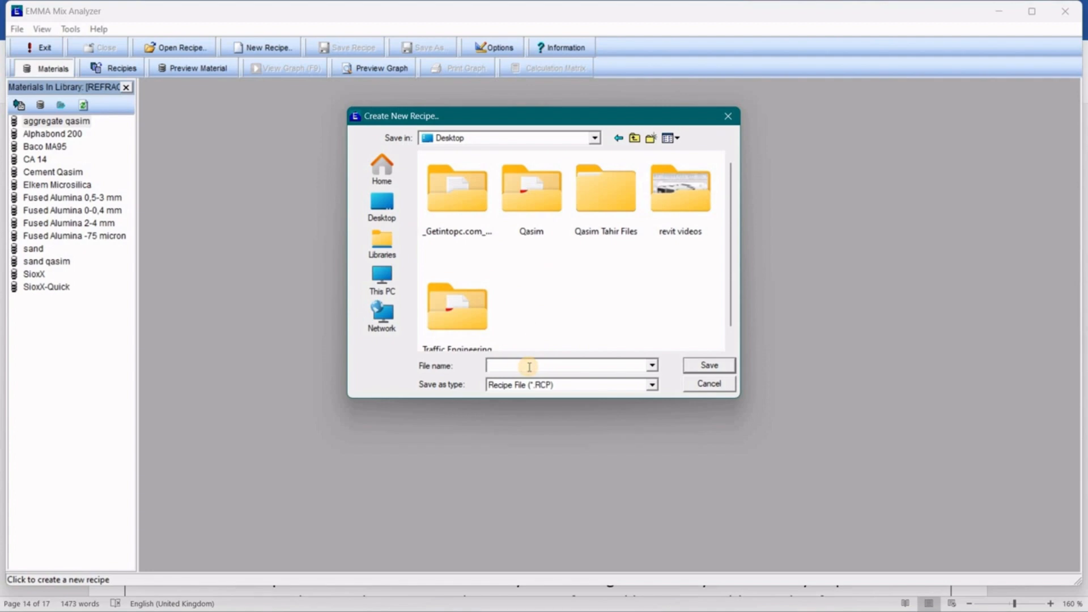
{"action": "type", "text": "conc"}
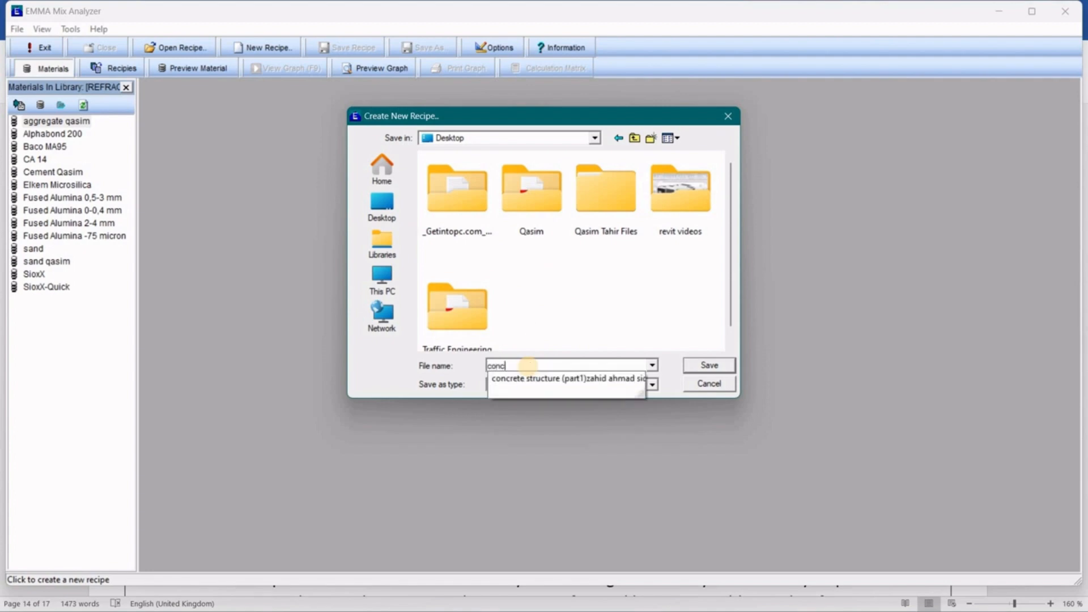
{"action": "type", "text": "rete mix"}
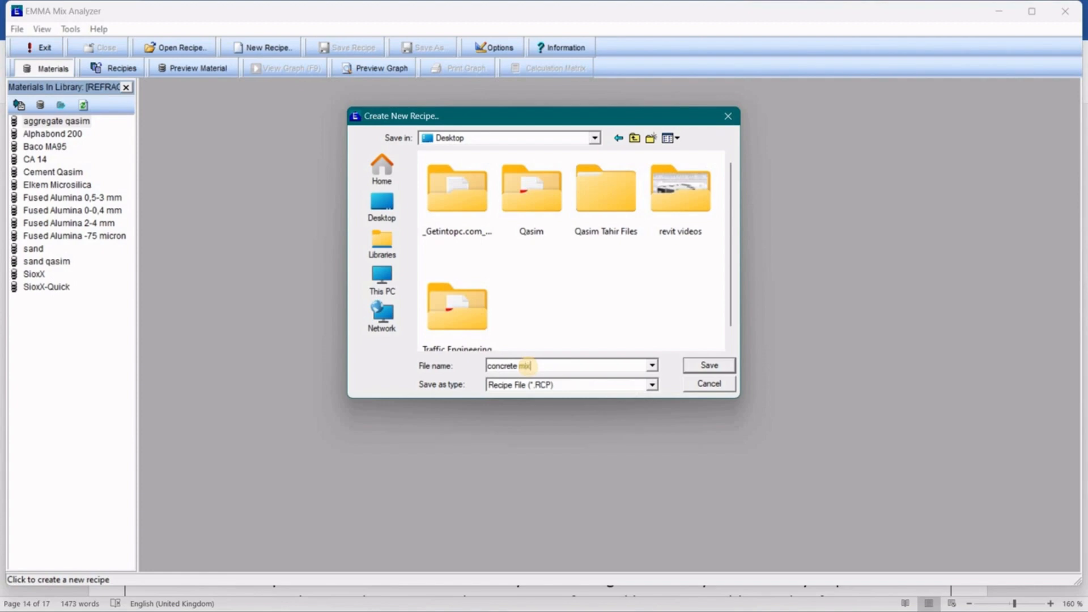
{"action": "type", "text": " design optimization"}
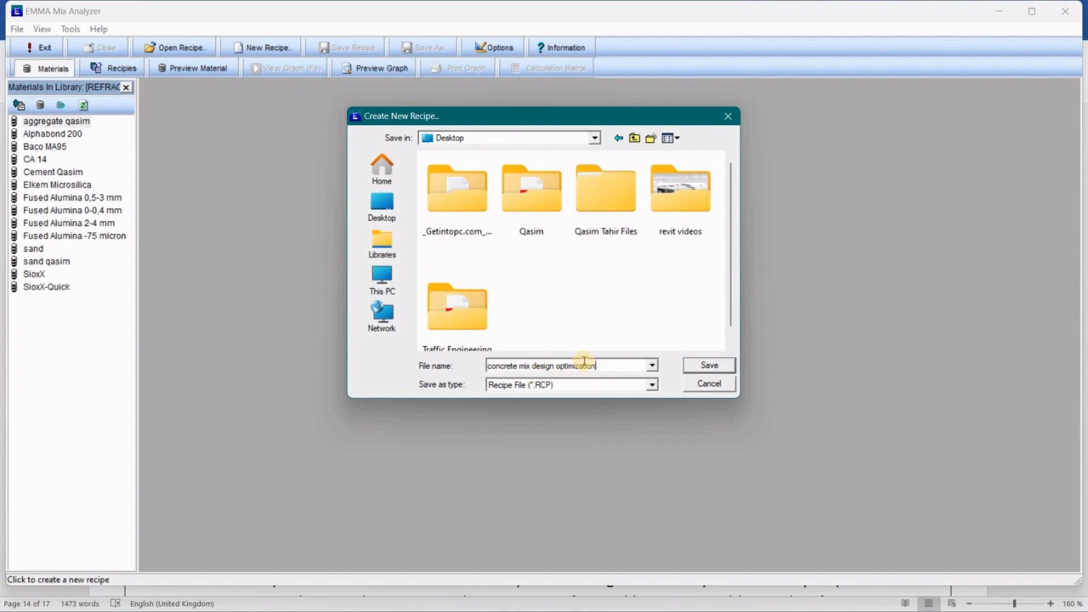
{"action": "left_click", "coordinate": [700, 369]}
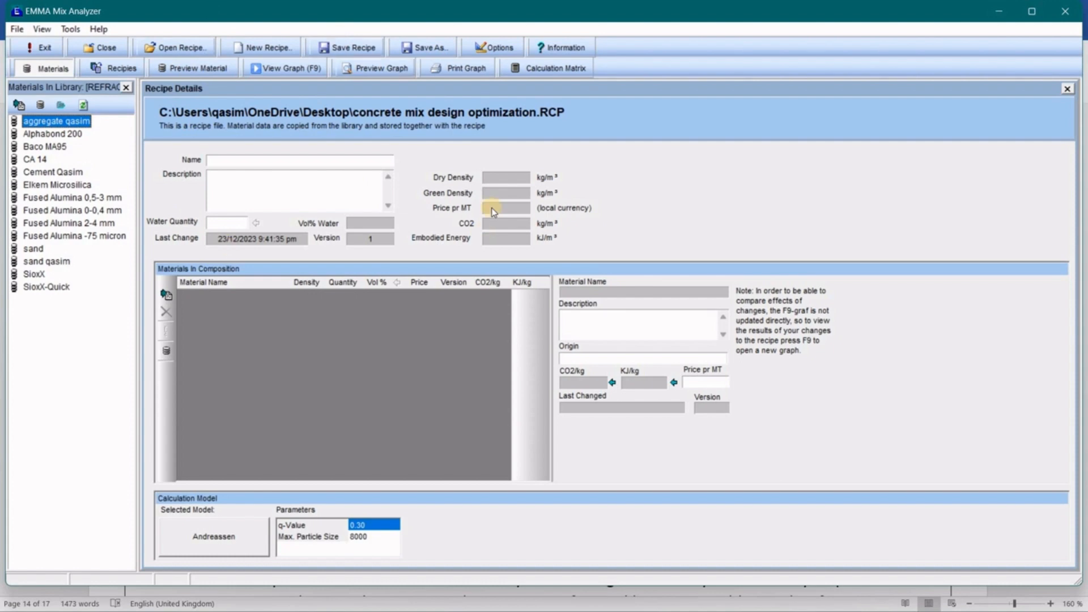
Add sand qasim, Cement Qasim and aggregate qasim to the composition and dismiss the duplicate warning.
{"action": "mouse_move", "coordinate": [489, 208]}
{"action": "left_click_drag", "start_coordinate": [57, 261], "coordinate": [276, 340]}
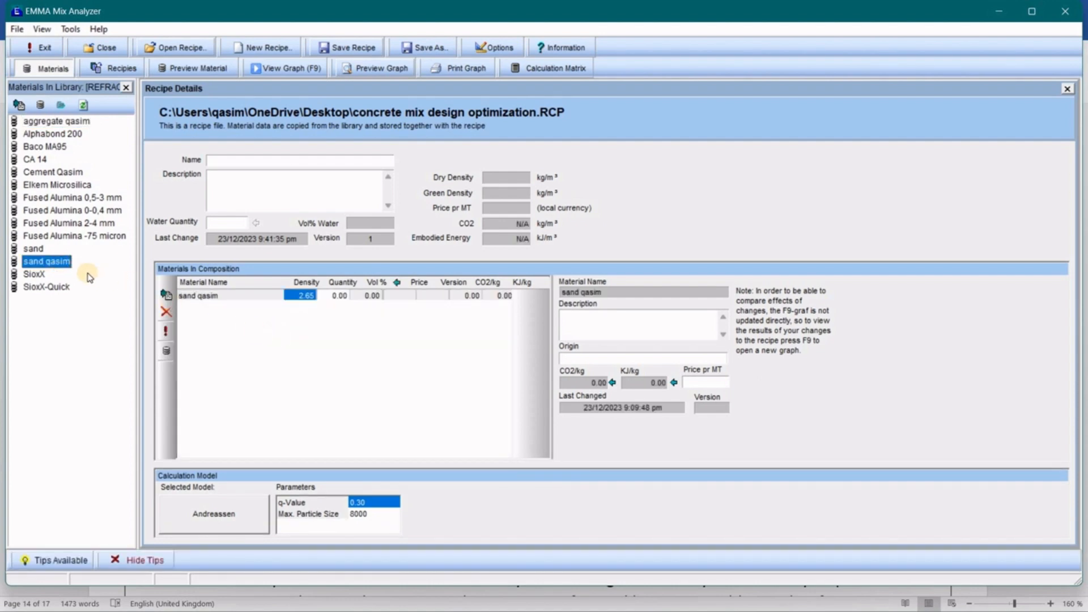
{"action": "left_click_drag", "start_coordinate": [63, 175], "coordinate": [310, 363]}
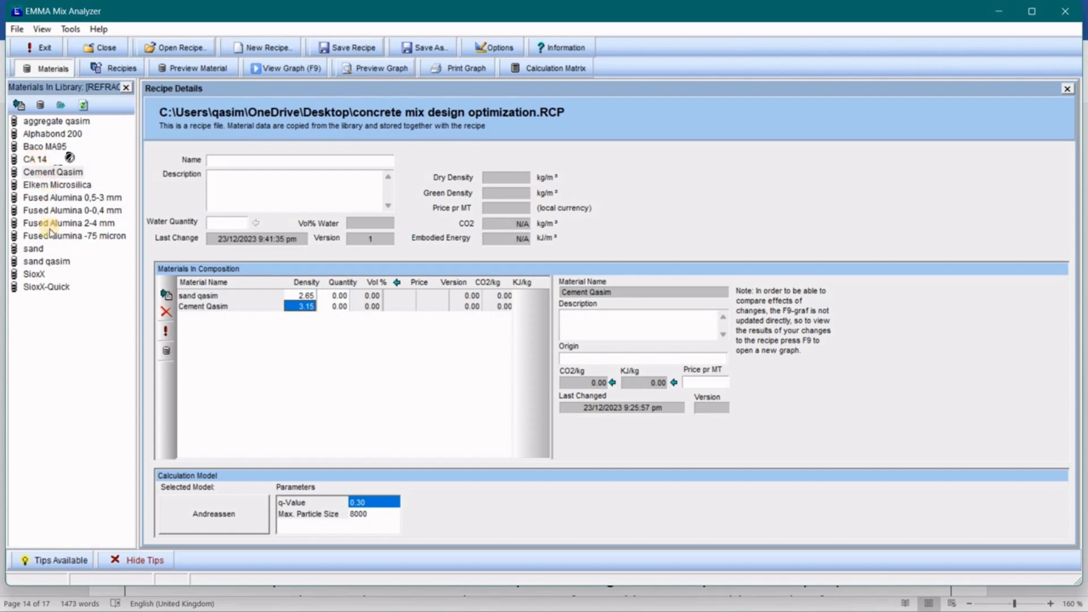
{"action": "left_click_drag", "start_coordinate": [50, 125], "coordinate": [301, 350]}
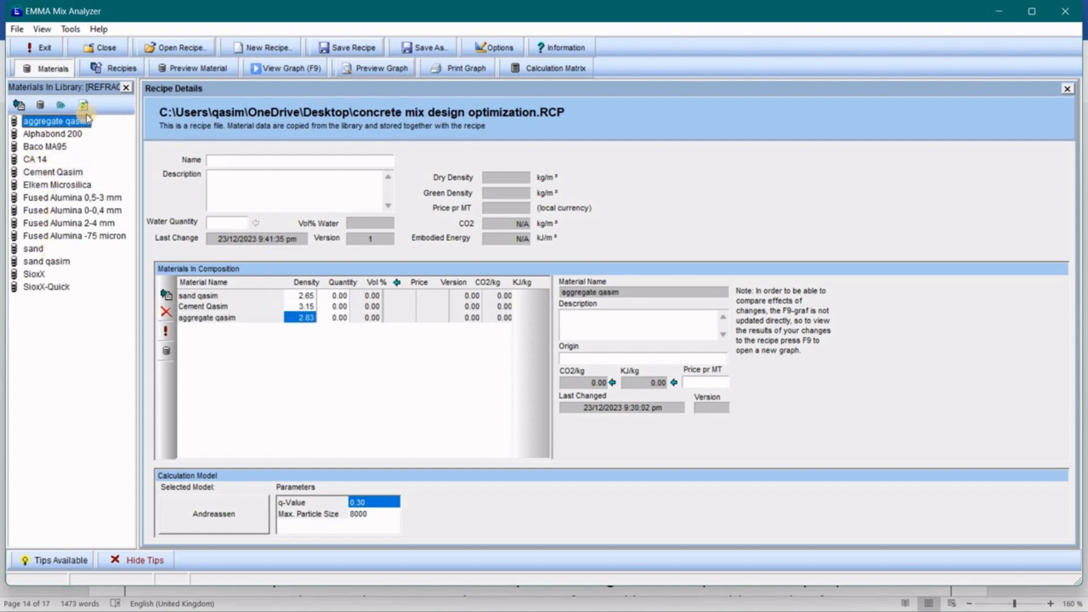
{"action": "left_click", "coordinate": [310, 298]}
{"action": "left_click_drag", "start_coordinate": [309, 298], "coordinate": [341, 358]}
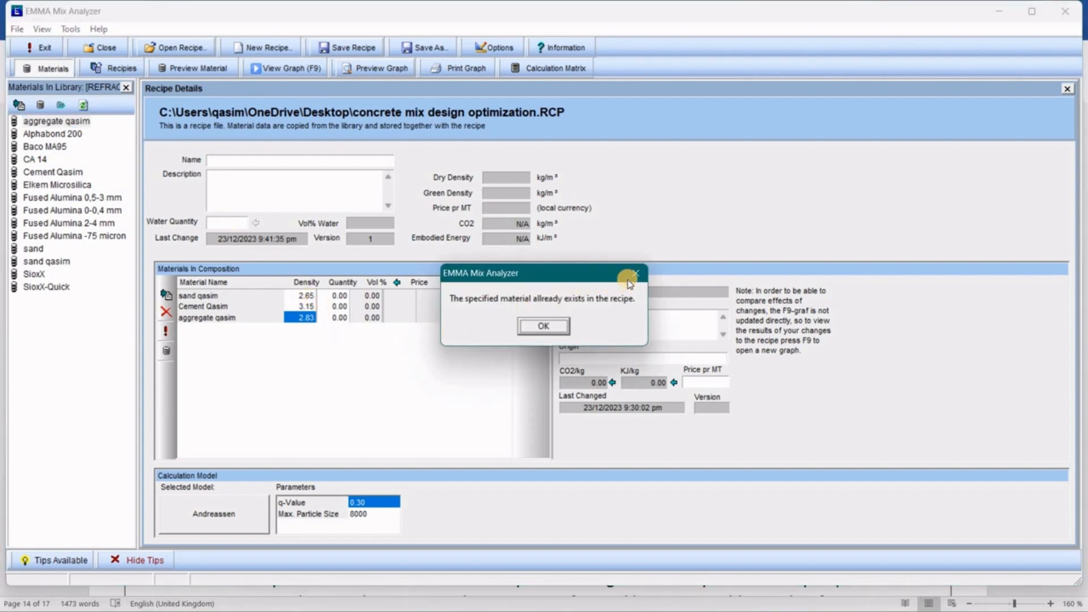
{"action": "left_click", "coordinate": [539, 327]}
{"action": "left_click", "coordinate": [447, 337]}
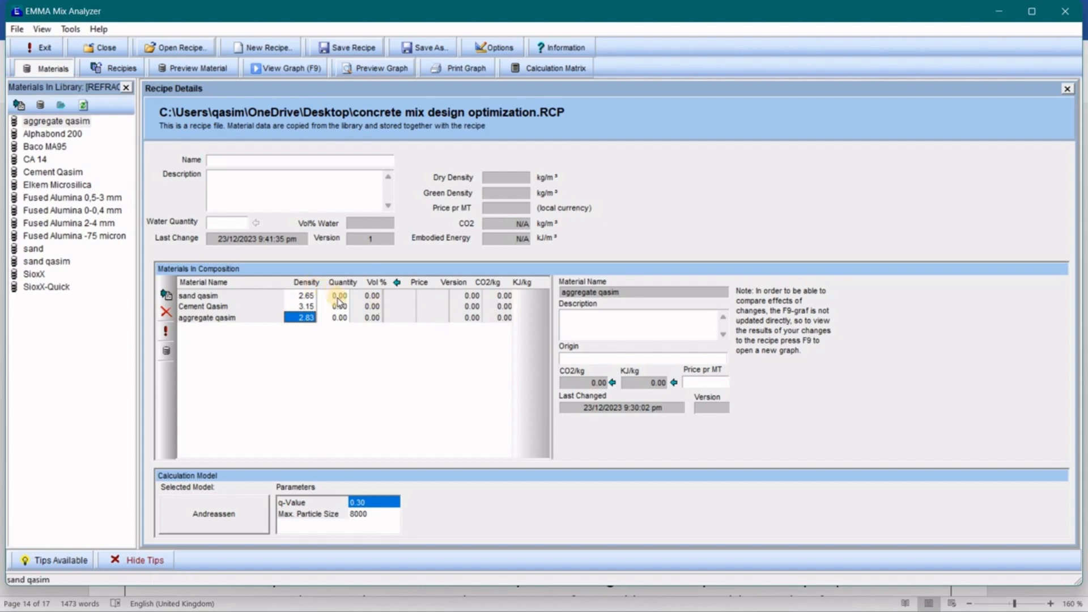
Select the quantity cells of aggregate qasim, Cement Qasim and sand qasim.
{"action": "left_click", "coordinate": [339, 307]}
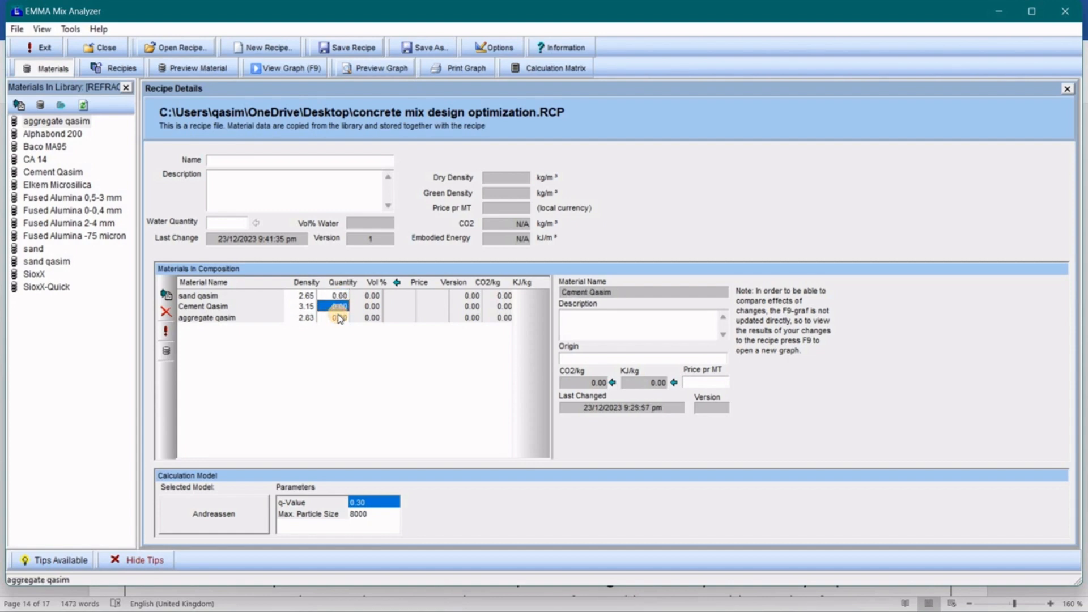
{"action": "left_click", "coordinate": [340, 316]}
{"action": "left_click", "coordinate": [339, 306]}
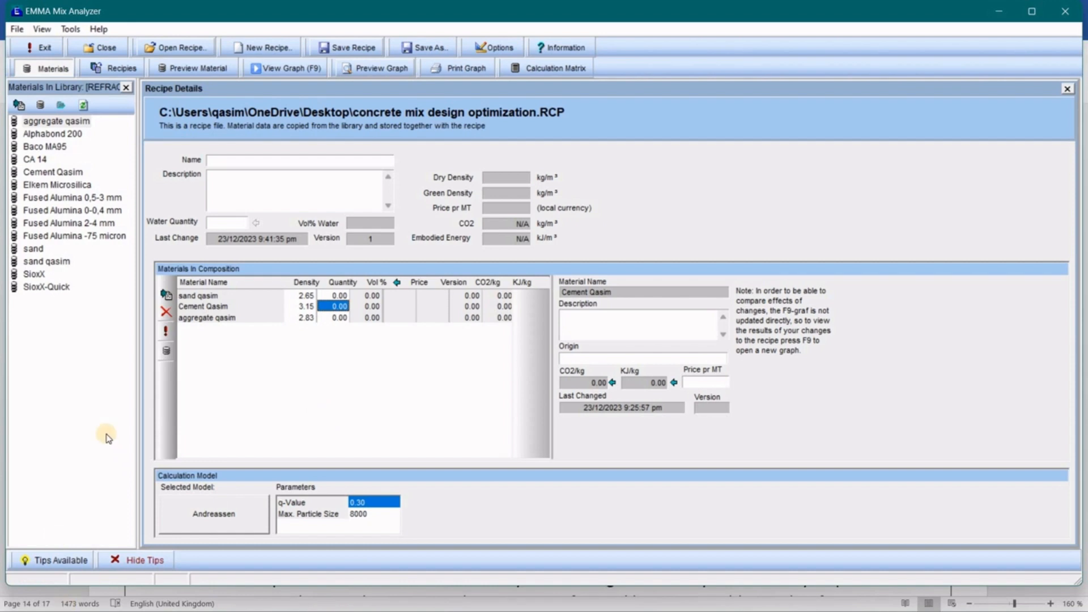
{"action": "left_click", "coordinate": [339, 296]}
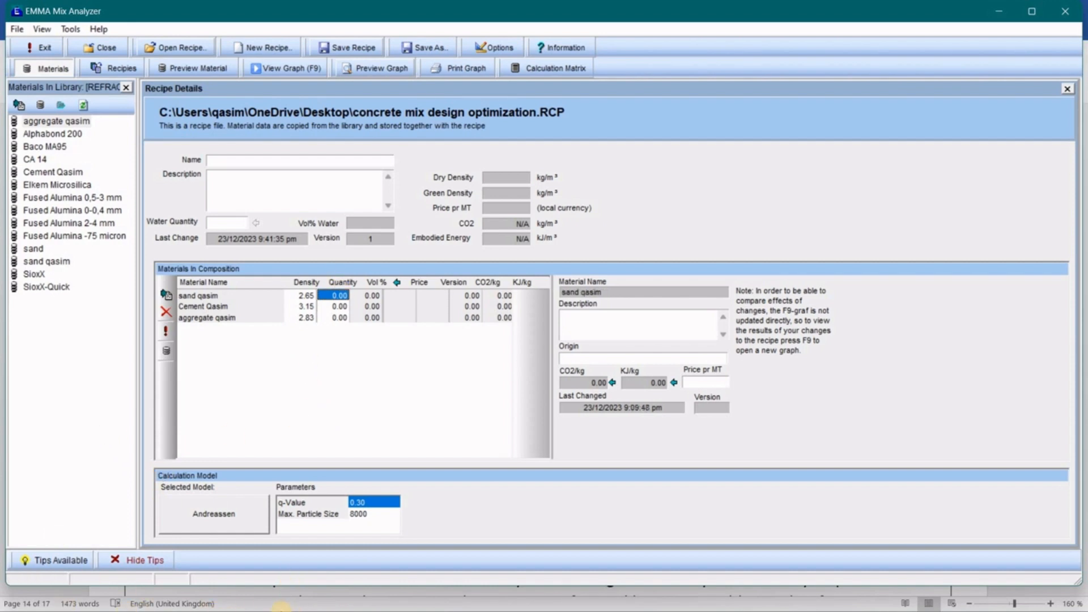
{"action": "key", "text": "alt+Tab"}
{"action": "key", "text": "alt+Tab"}
{"action": "key", "text": "alt+Tab"}
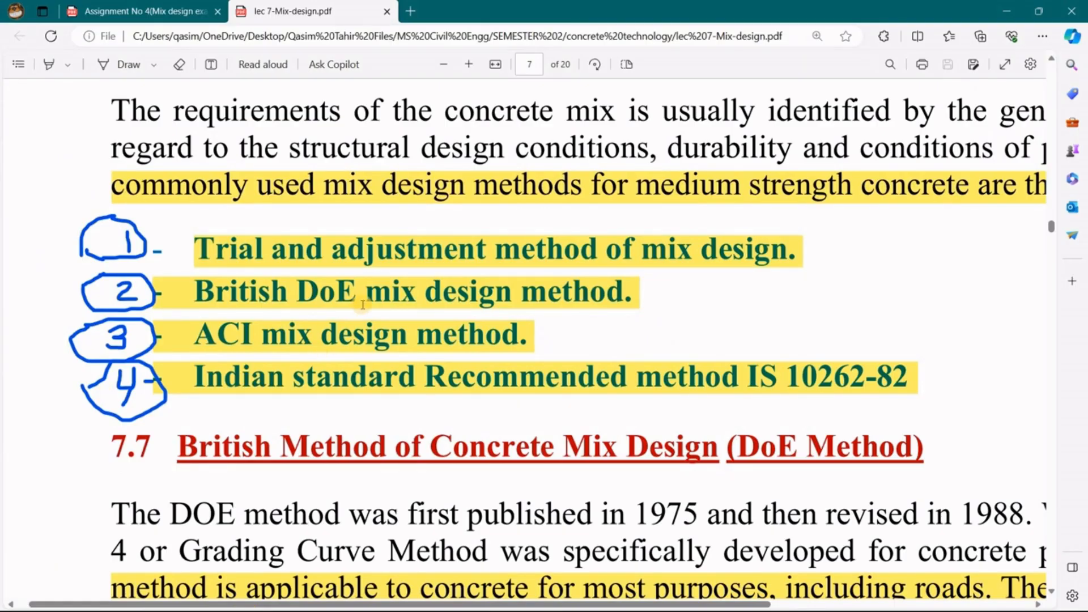
Review the Final Quantities table on page 8 of the assignment PDF, then return to the recipe.
{"action": "scroll", "coordinate": [363, 305], "scroll_direction": "down", "scroll_amount": 3}
{"action": "scroll", "coordinate": [357, 301], "scroll_direction": "up", "scroll_amount": 2}
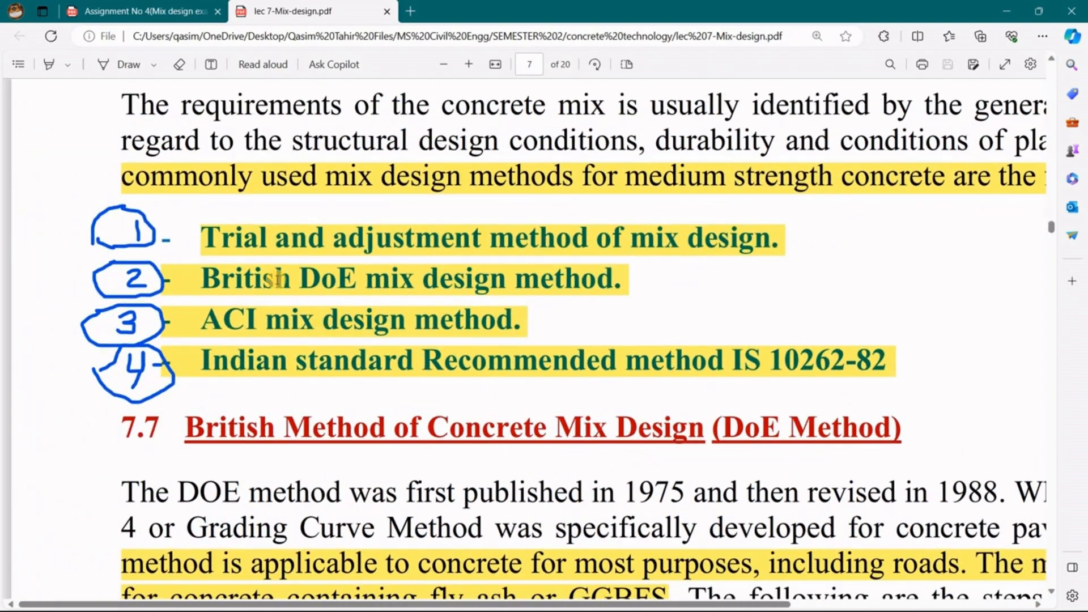
{"action": "left_click", "coordinate": [122, 12]}
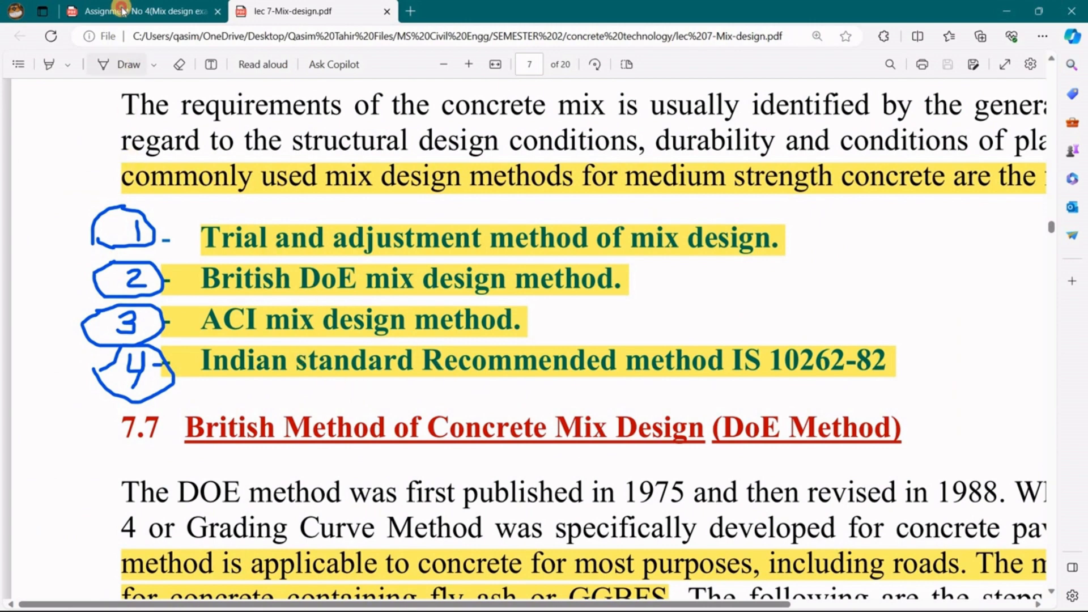
{"action": "scroll", "coordinate": [484, 282], "scroll_direction": "down", "scroll_amount": 5}
{"action": "scroll", "coordinate": [484, 282], "scroll_direction": "up", "scroll_amount": 4}
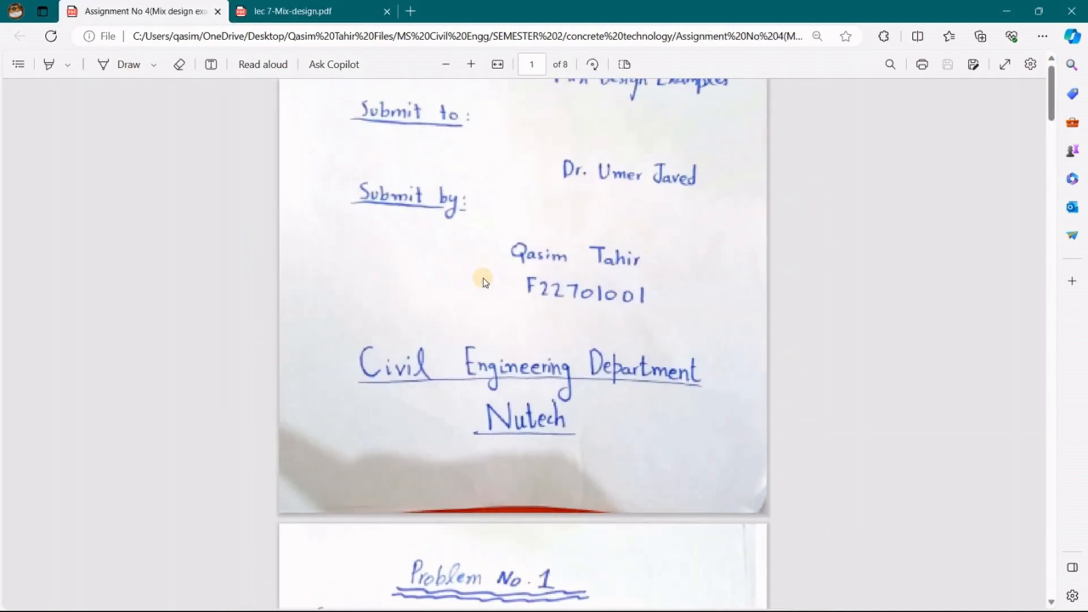
{"action": "scroll", "coordinate": [485, 282], "scroll_direction": "down", "scroll_amount": 8}
{"action": "scroll", "coordinate": [484, 282], "scroll_direction": "down", "scroll_amount": 20}
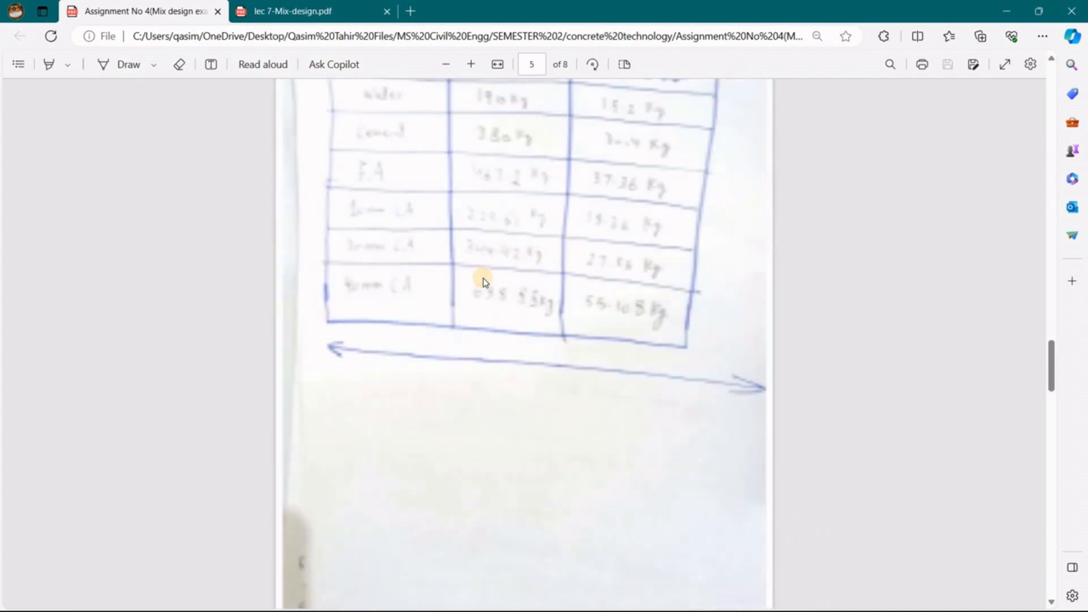
{"action": "scroll", "coordinate": [552, 434], "scroll_direction": "up", "scroll_amount": 4}
{"action": "scroll", "coordinate": [549, 437], "scroll_direction": "down", "scroll_amount": 3}
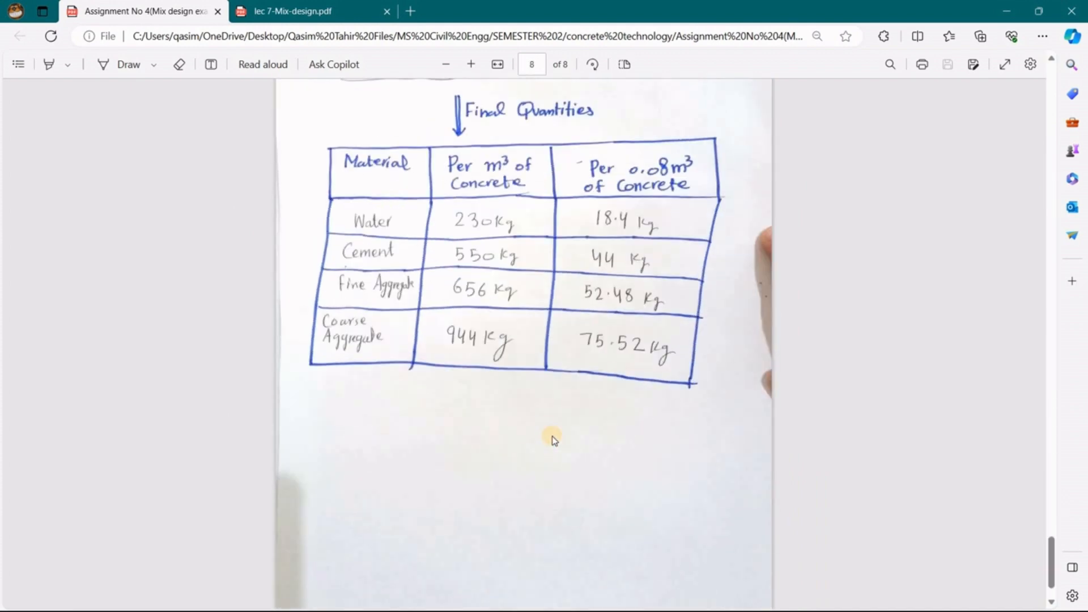
{"action": "scroll", "coordinate": [554, 440], "scroll_direction": "up", "scroll_amount": 3, "text": "ctrl"}
{"action": "scroll", "coordinate": [530, 286], "scroll_direction": "up", "scroll_amount": 1}
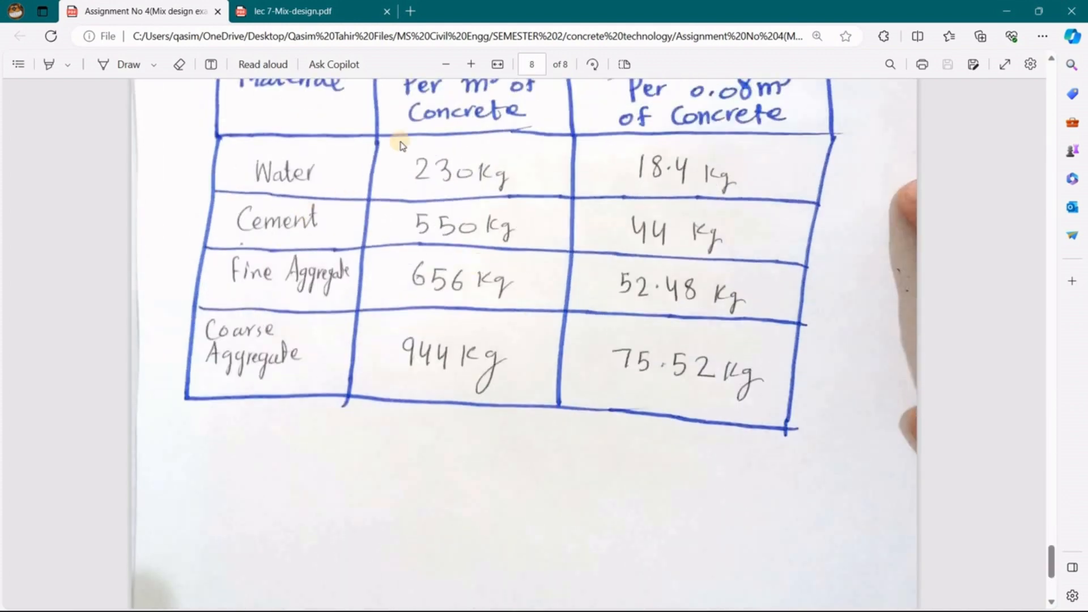
{"action": "left_click", "coordinate": [1004, 10]}
{"action": "left_click", "coordinate": [339, 295]}
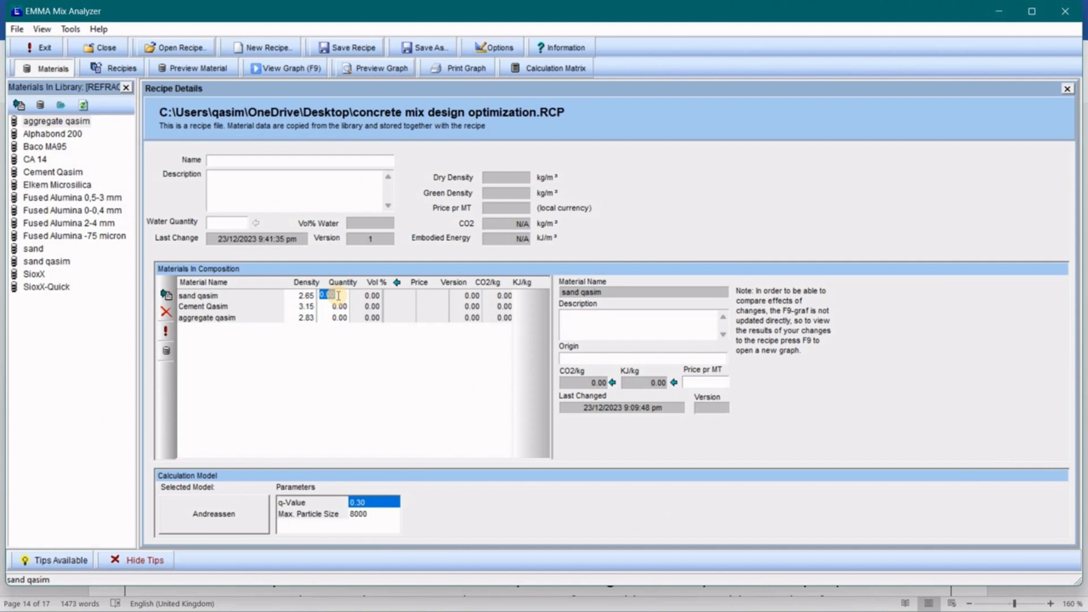
Replace the 0.00 quantities with 600 (sand qasim), 456 (Cement Qasim) and 856 (aggregate qasim).
{"action": "key", "text": "BackSpace"}
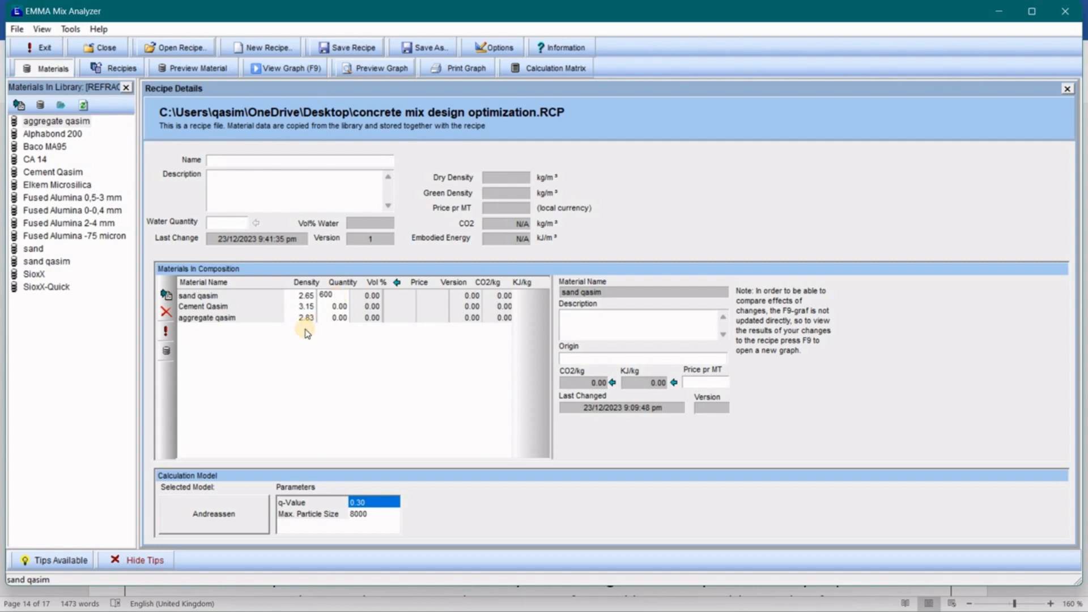
{"action": "left_click", "coordinate": [337, 306]}
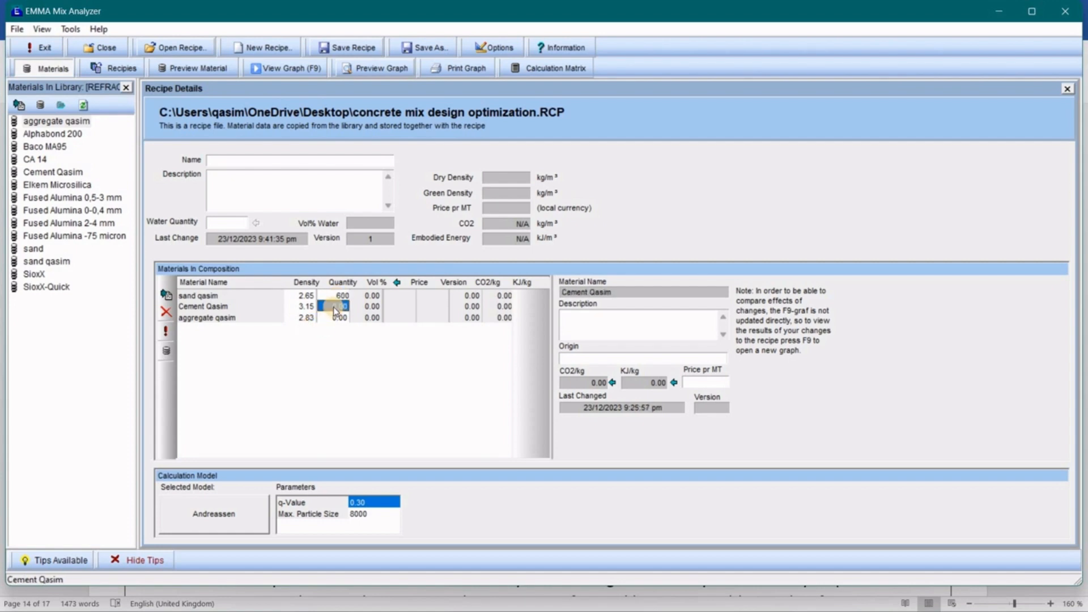
{"action": "key", "text": "BackSpace"}
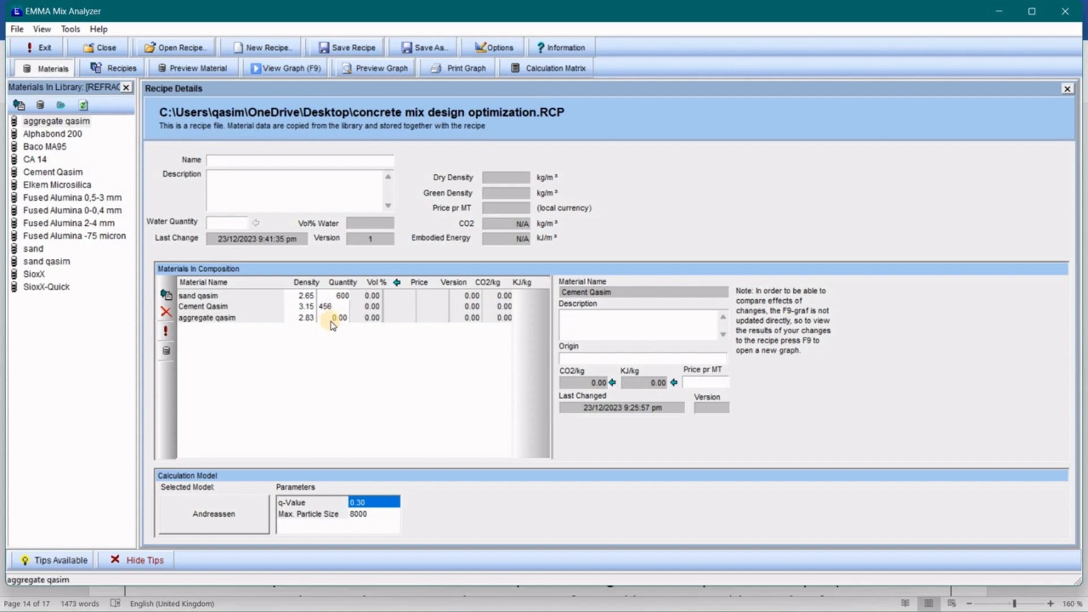
{"action": "left_click", "coordinate": [332, 320]}
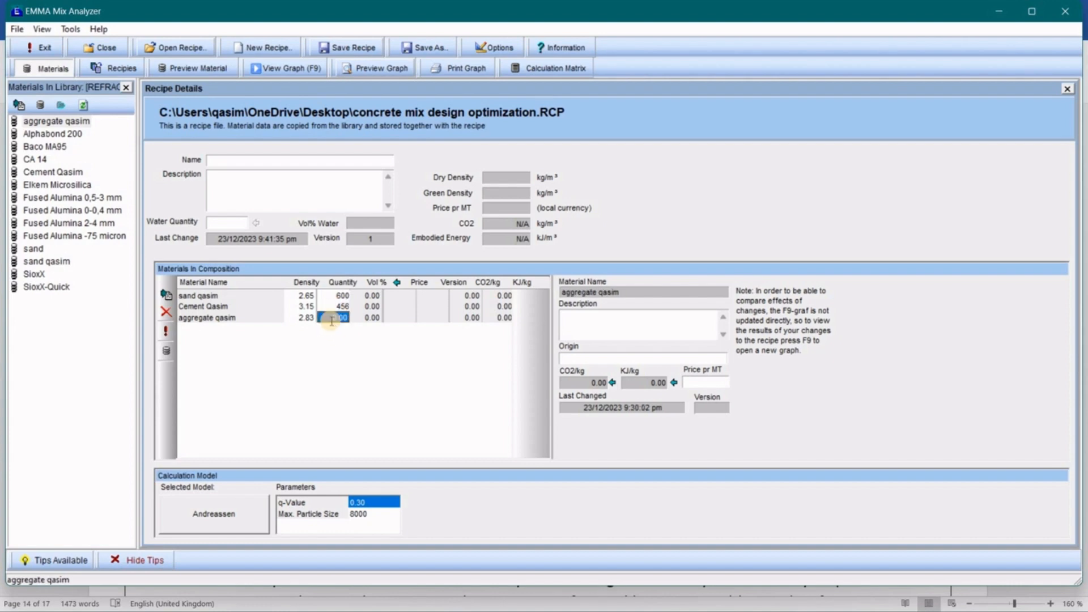
{"action": "key", "text": "BackSpace"}
{"action": "type", "text": "856"}
{"action": "key", "text": "shift+Tab"}
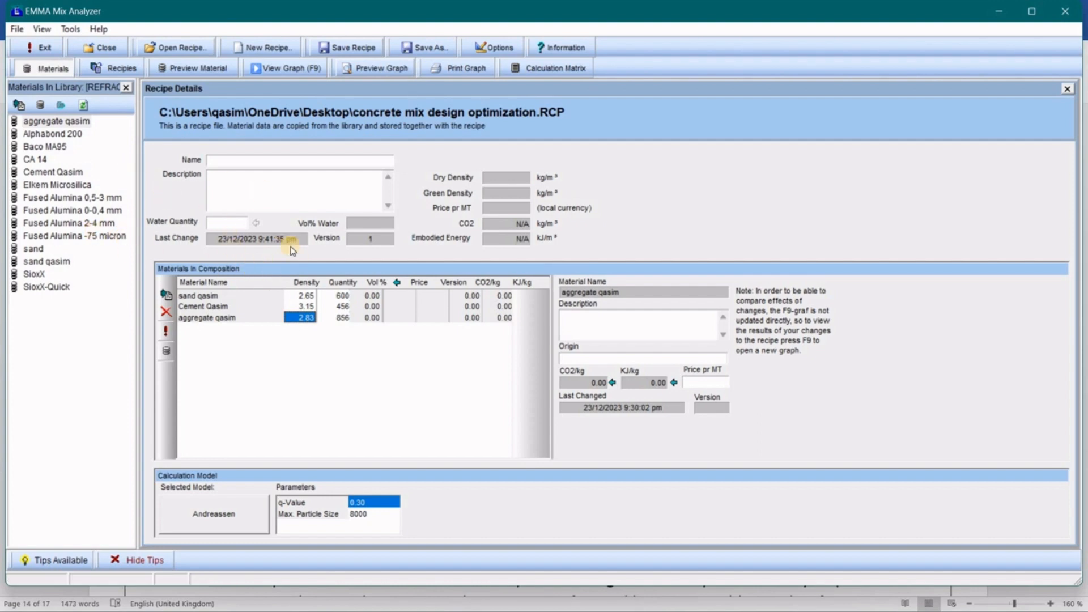
Enter 170 as the recipe's water quantity.
{"action": "left_click", "coordinate": [214, 223]}
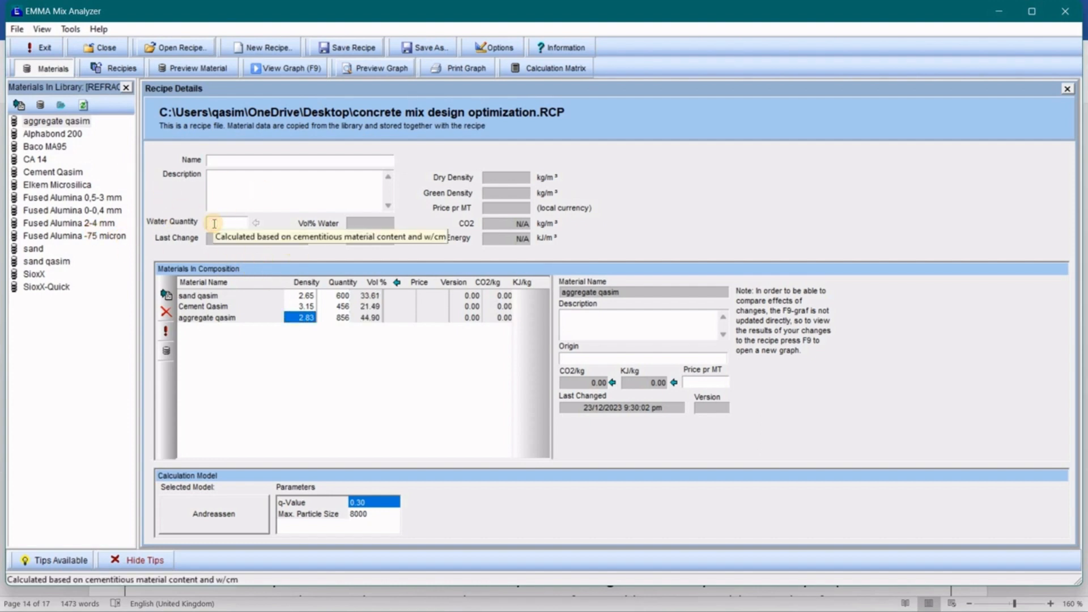
{"action": "type", "text": "170"}
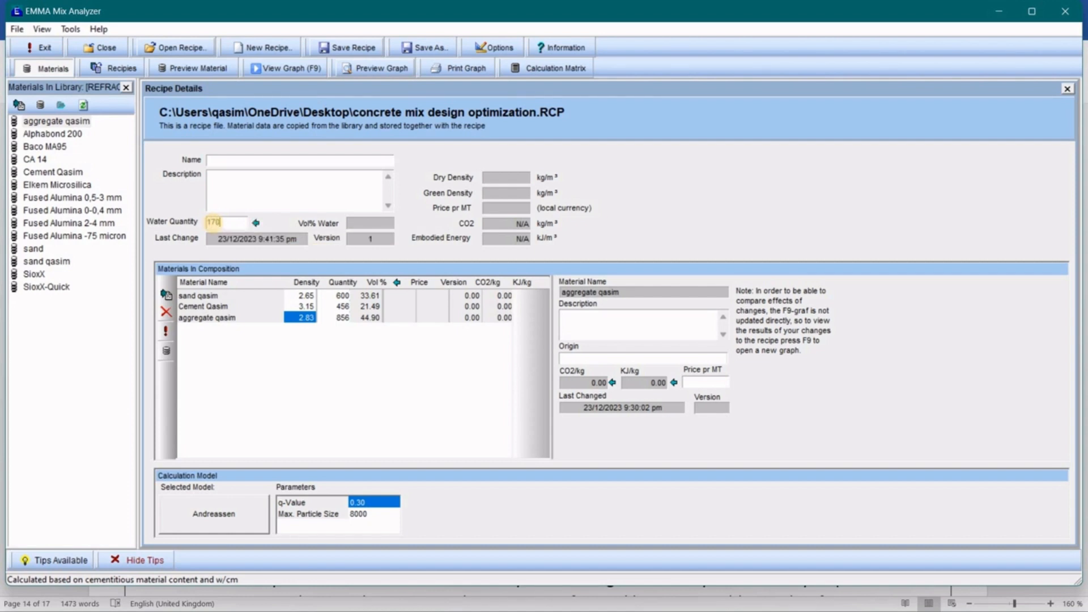
{"action": "left_click", "coordinate": [293, 373]}
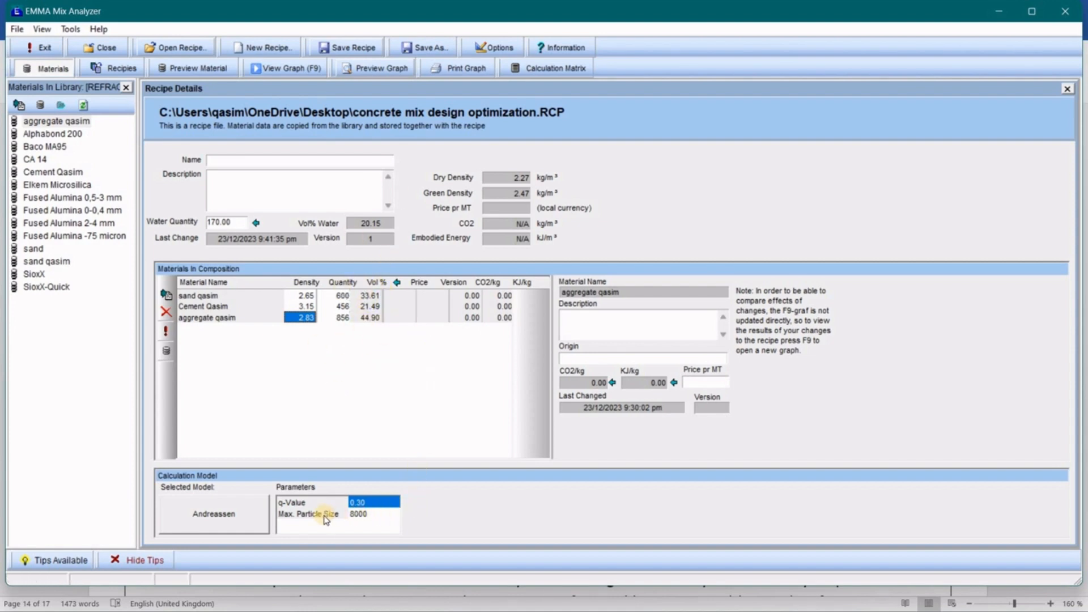
Switch the calculation model from Andreassen to Modified Andreassen and select the q-Value parameter.
{"action": "left_click", "coordinate": [237, 518]}
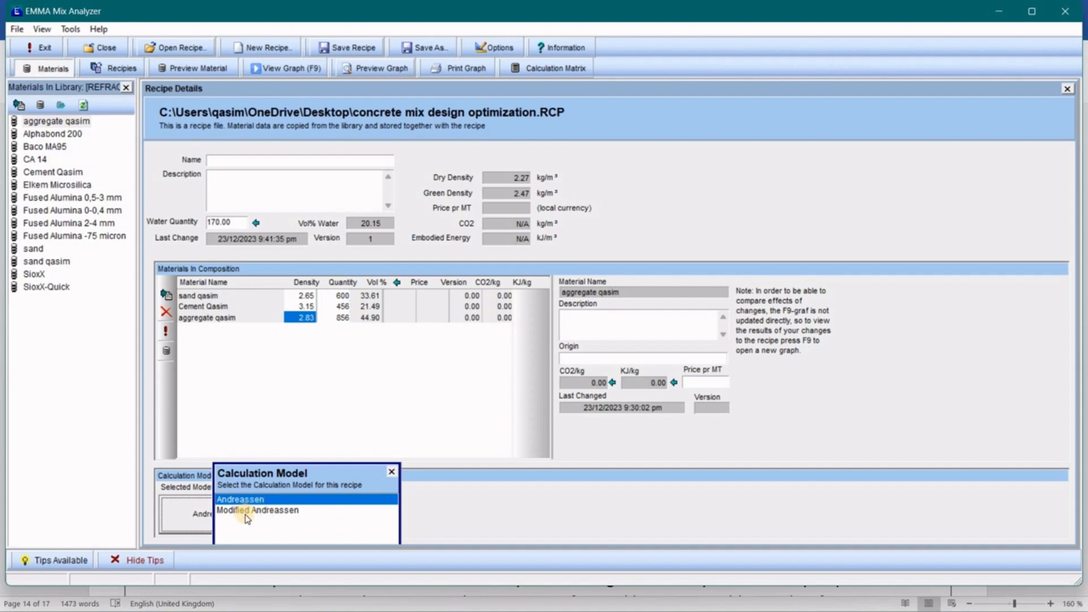
{"action": "double_click", "coordinate": [335, 509]}
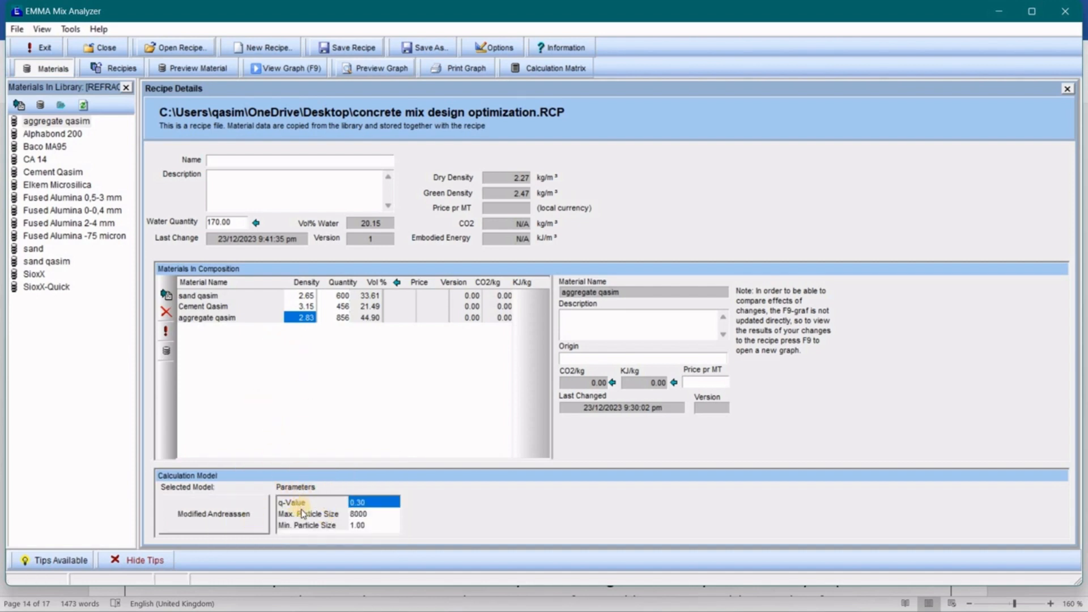
{"action": "left_click", "coordinate": [358, 505]}
{"action": "key", "text": "alt+Tab"}
{"action": "key", "text": "alt+Tab"}
{"action": "key", "text": "alt+Tab"}
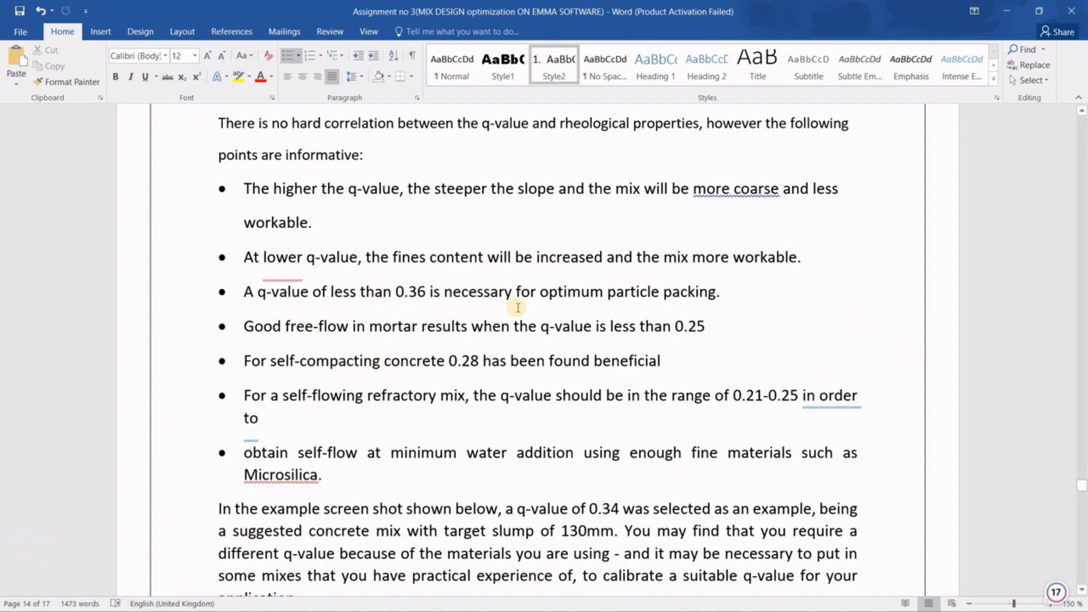
Read the Word guide's example settings: q-value 0.34 and maximum particle size 30000.
{"action": "scroll", "coordinate": [364, 287], "scroll_direction": "down", "scroll_amount": 1}
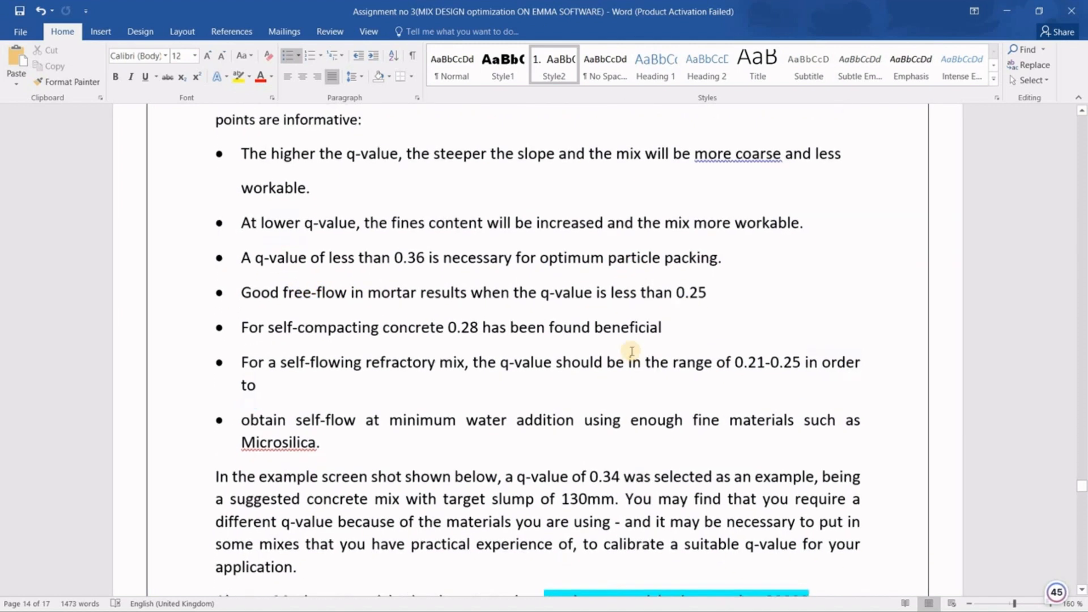
{"action": "scroll", "coordinate": [629, 363], "scroll_direction": "up", "scroll_amount": 2, "text": "ctrl"}
{"action": "scroll", "coordinate": [499, 413], "scroll_direction": "down", "scroll_amount": 2}
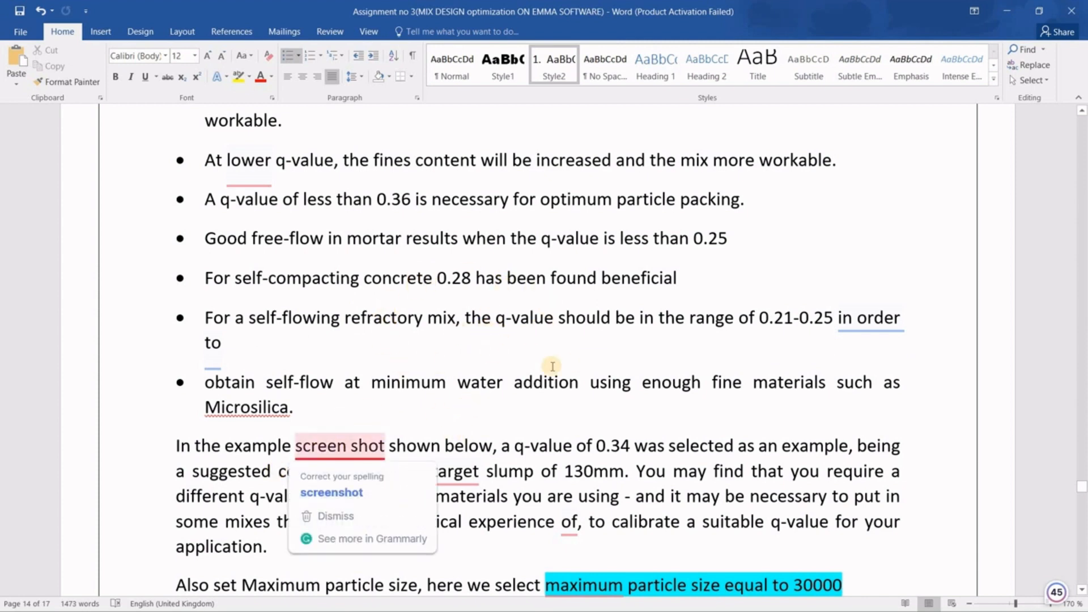
{"action": "key", "text": "alt+Tab"}
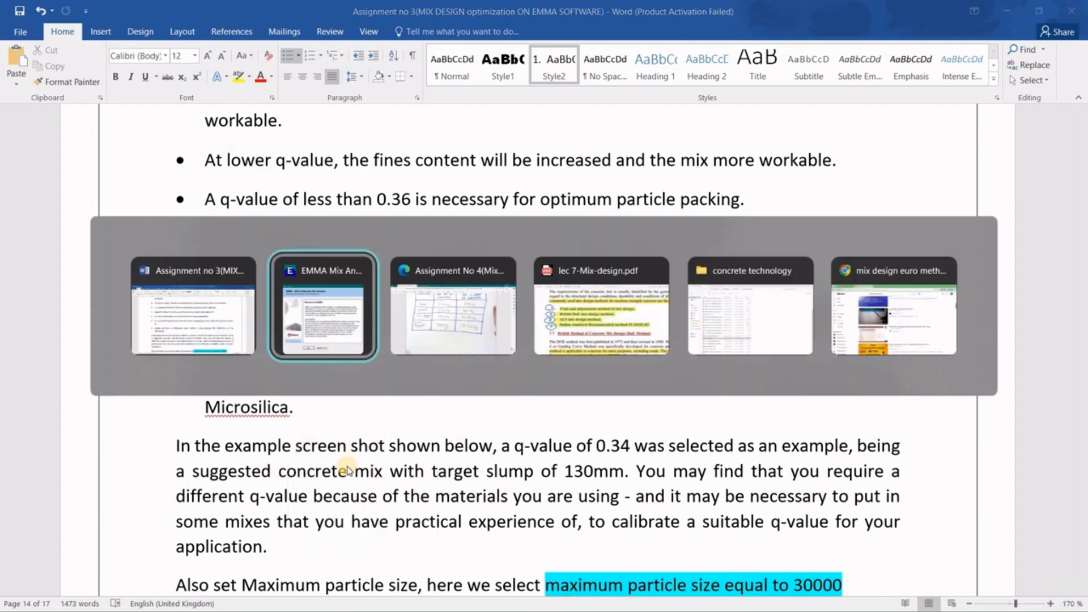
Bring EMMA back to the front and display the particle size distribution graph.
{"action": "key", "text": "alt+Left"}
{"action": "key", "text": "alt+Right"}
{"action": "key", "text": "alt+Right"}
{"action": "key", "text": "alt+Right"}
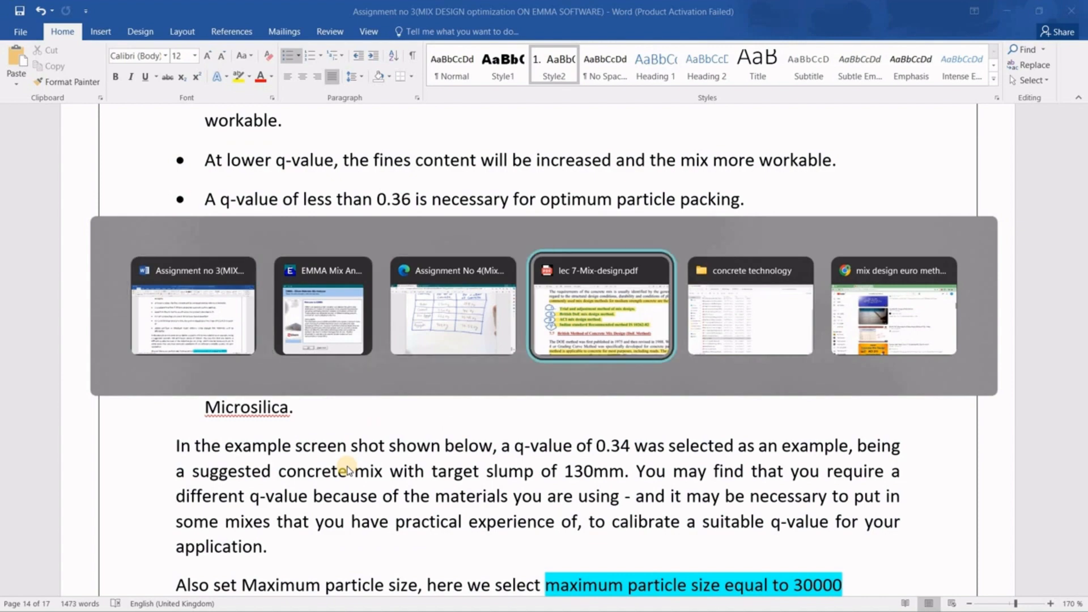
{"action": "key", "text": "alt+Left"}
{"action": "key", "text": "alt+Left"}
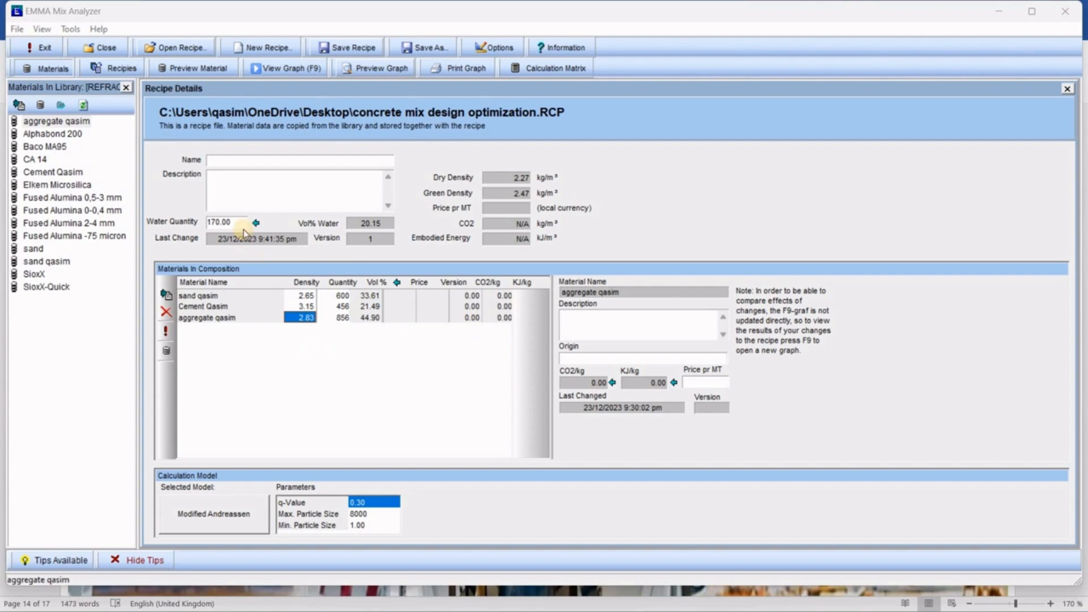
{"action": "left_click", "coordinate": [274, 66]}
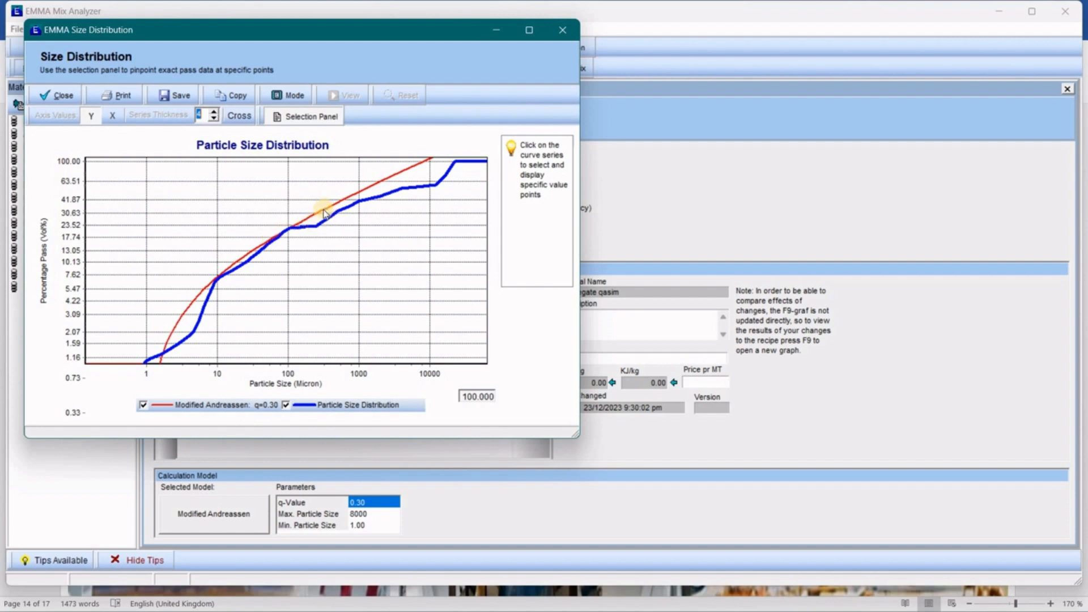
{"action": "mouse_move", "coordinate": [306, 231]}
{"action": "left_click", "coordinate": [558, 33]}
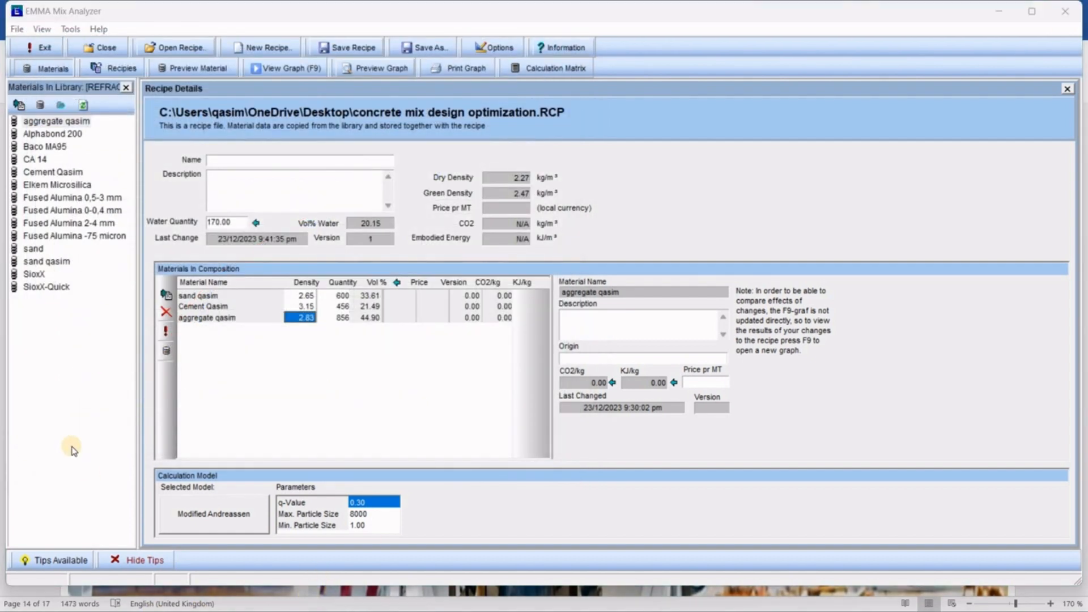
Scroll the Word guide past the recipe and graph steps to its closing notes.
{"action": "key", "text": "alt+Tab"}
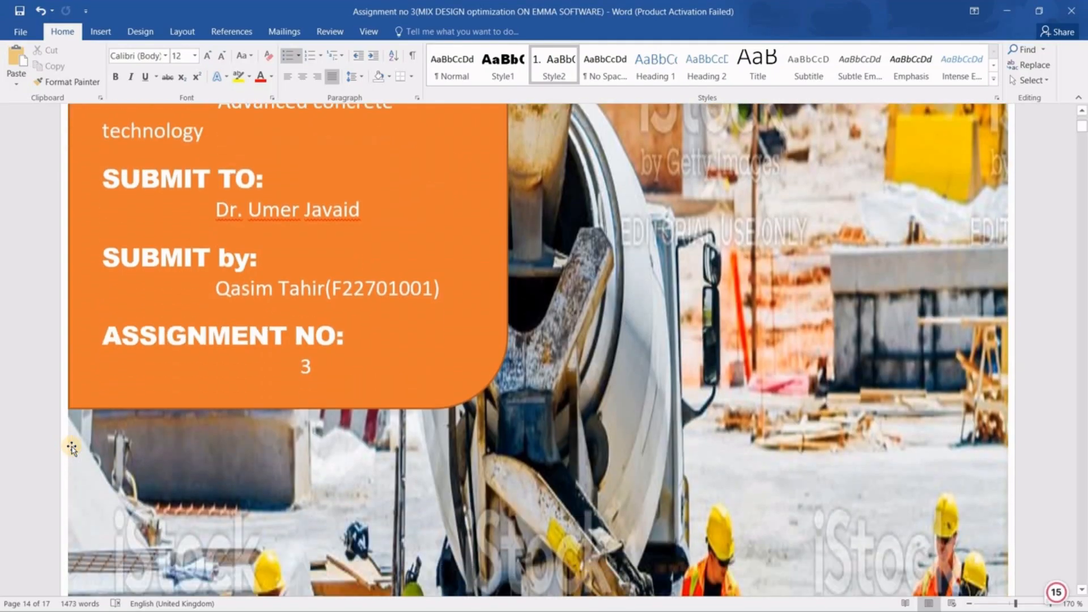
{"action": "scroll", "coordinate": [72, 447], "scroll_direction": "down", "scroll_amount": 10}
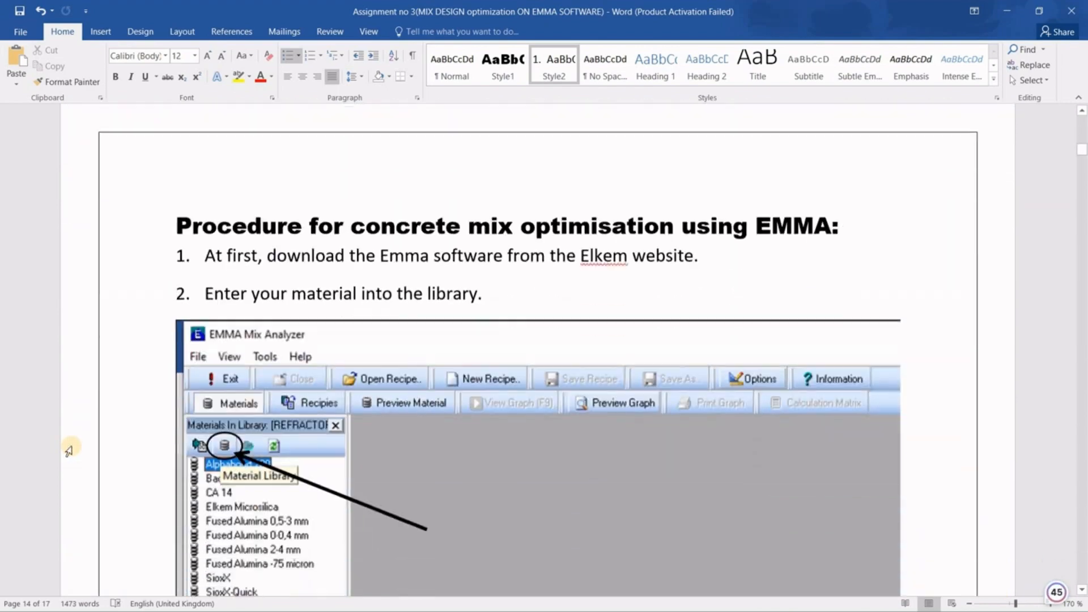
{"action": "scroll", "coordinate": [70, 451], "scroll_direction": "down", "scroll_amount": 10}
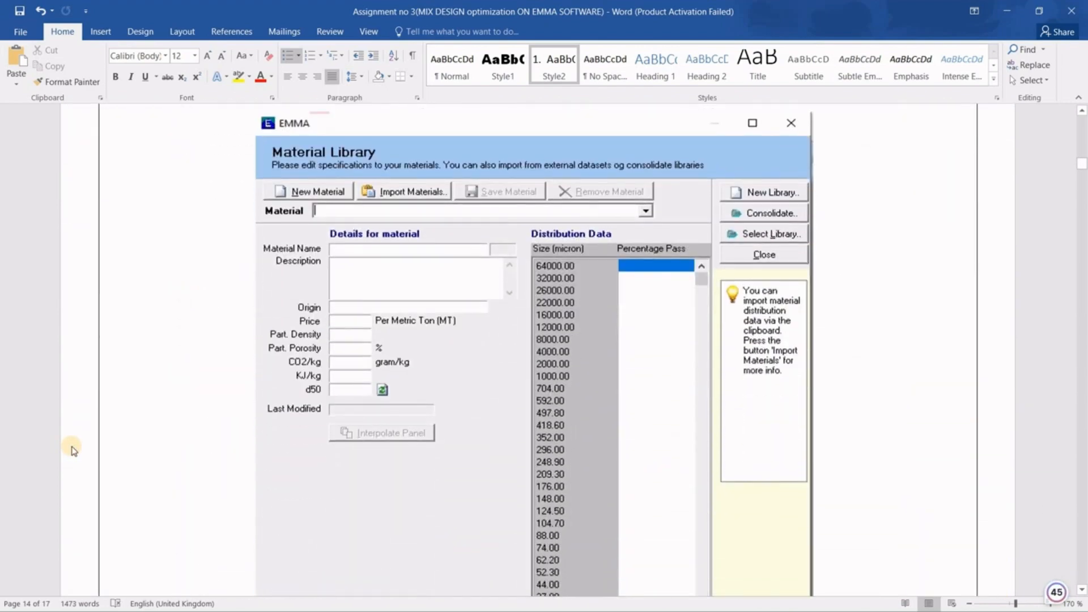
{"action": "scroll", "coordinate": [72, 450], "scroll_direction": "down", "scroll_amount": 10}
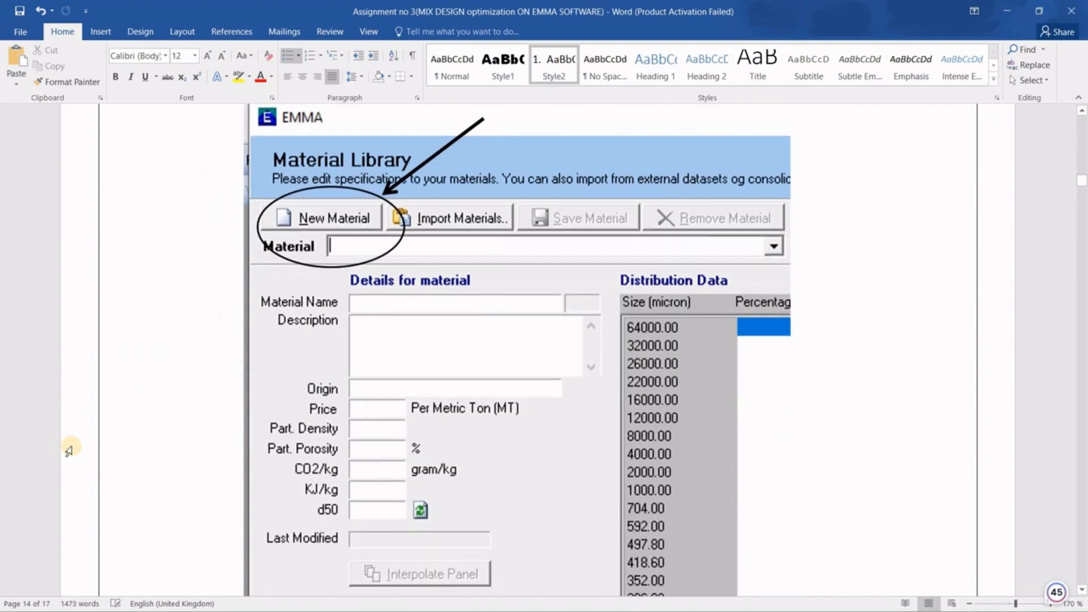
{"action": "scroll", "coordinate": [68, 451], "scroll_direction": "down", "scroll_amount": 10}
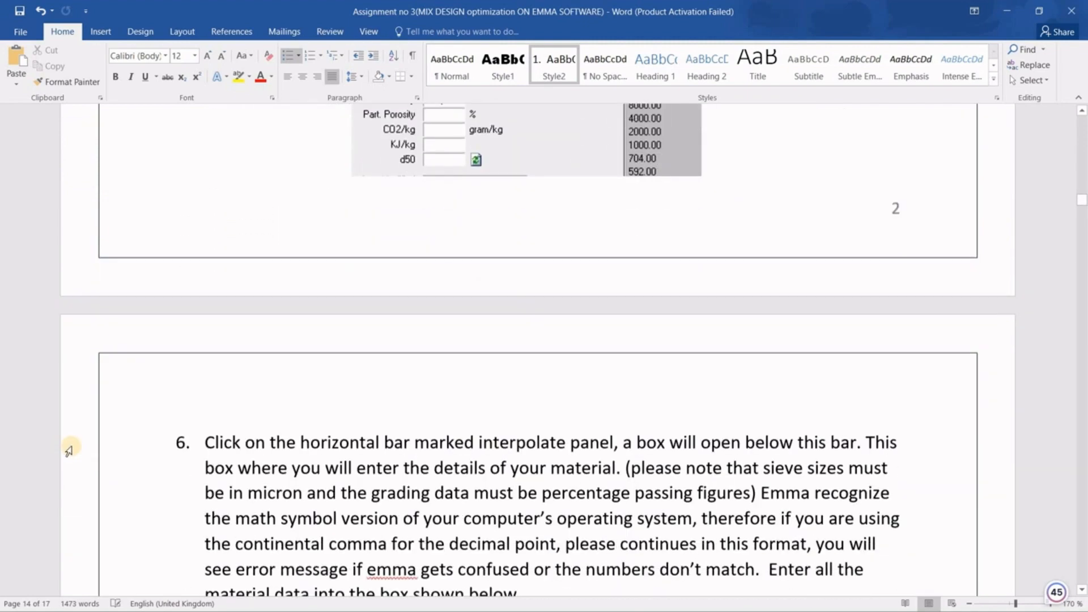
{"action": "scroll", "coordinate": [68, 450], "scroll_direction": "down", "scroll_amount": 10}
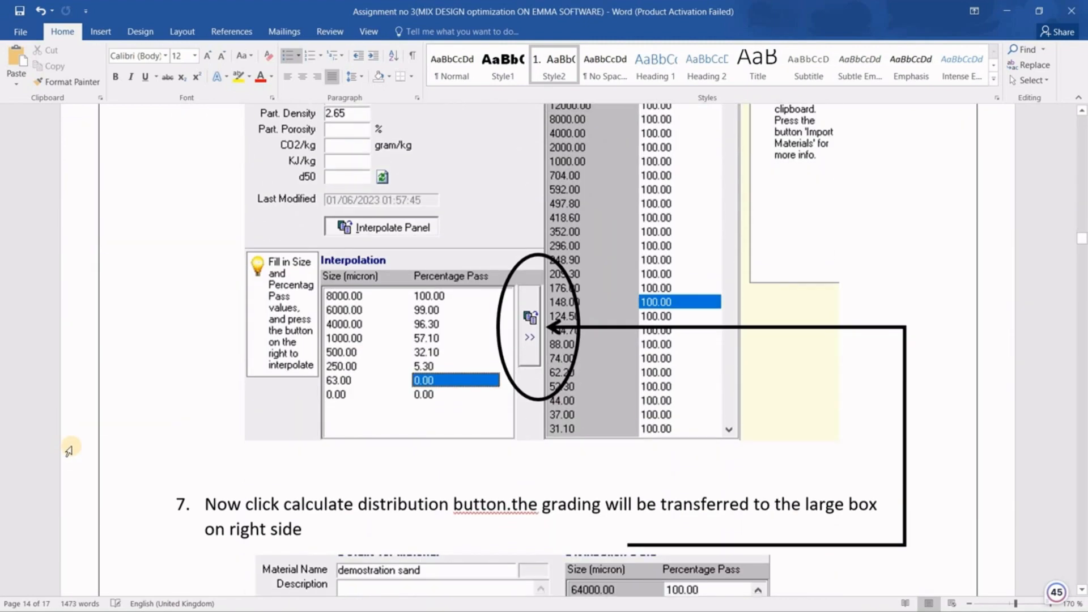
{"action": "scroll", "coordinate": [69, 451], "scroll_direction": "down", "scroll_amount": 10}
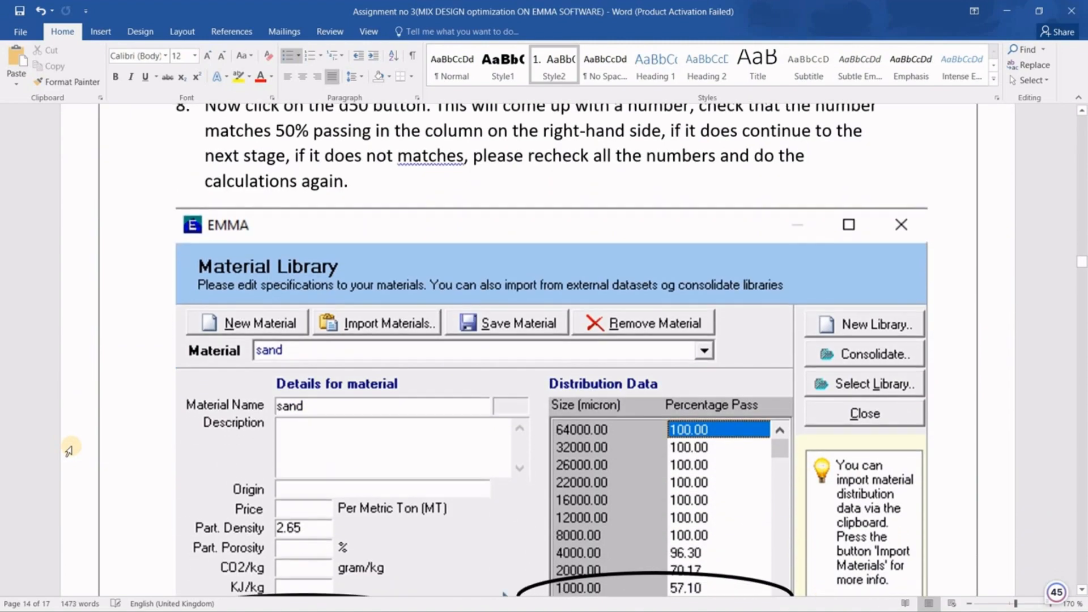
{"action": "scroll", "coordinate": [68, 451], "scroll_direction": "down", "scroll_amount": 10}
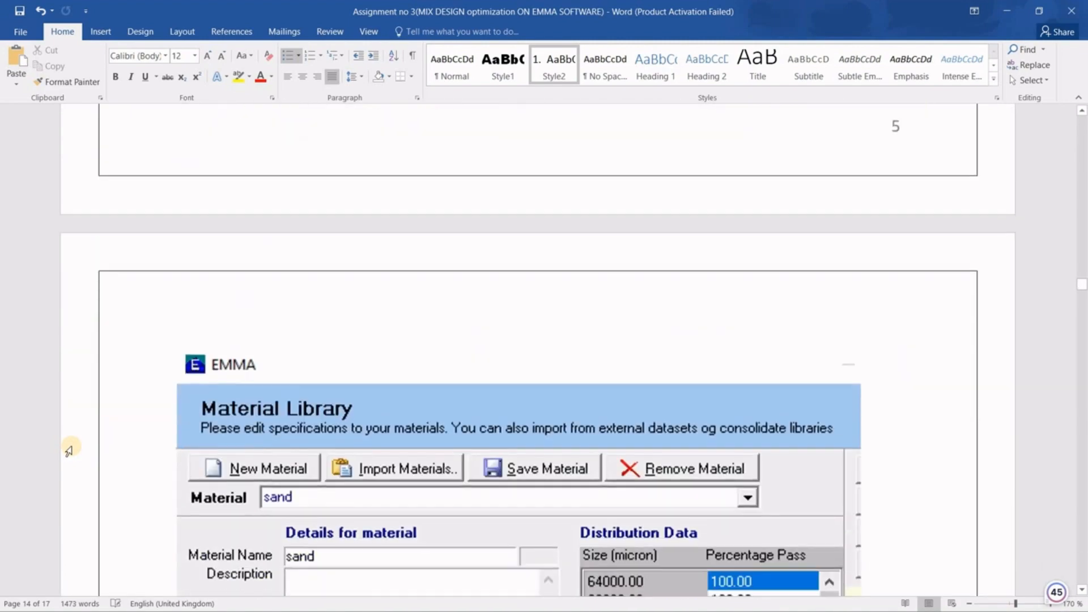
{"action": "scroll", "coordinate": [69, 451], "scroll_direction": "down", "scroll_amount": 10}
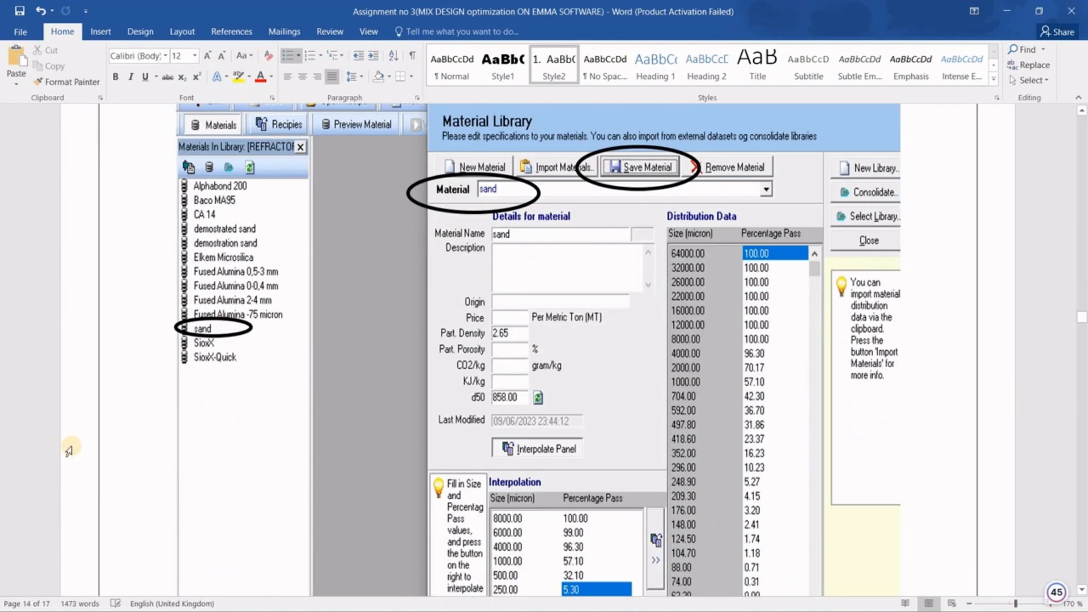
{"action": "scroll", "coordinate": [68, 451], "scroll_direction": "down", "scroll_amount": 10}
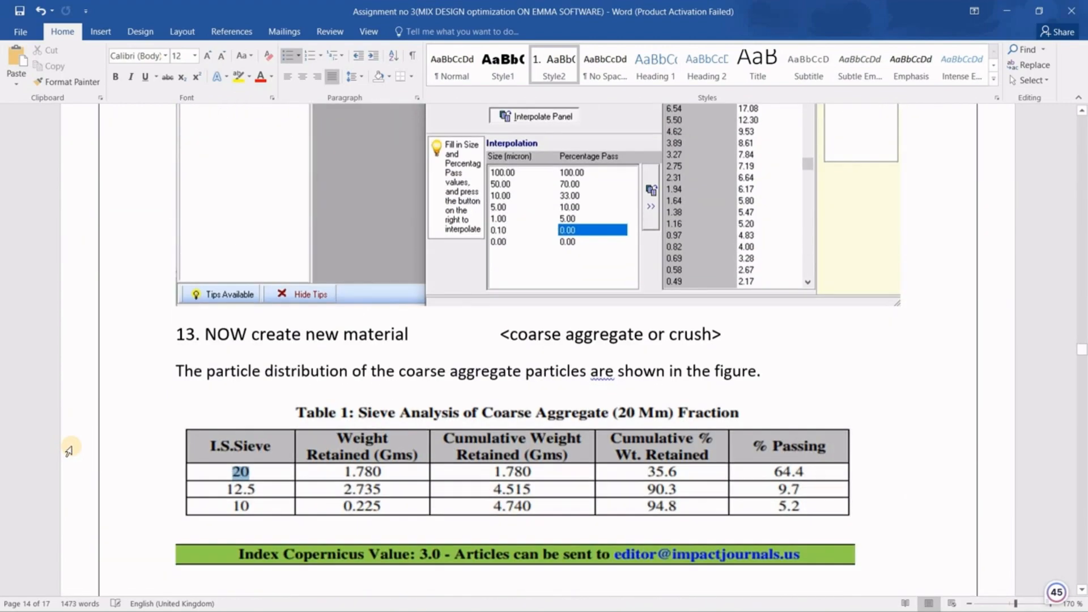
{"action": "scroll", "coordinate": [69, 451], "scroll_direction": "down", "scroll_amount": 10}
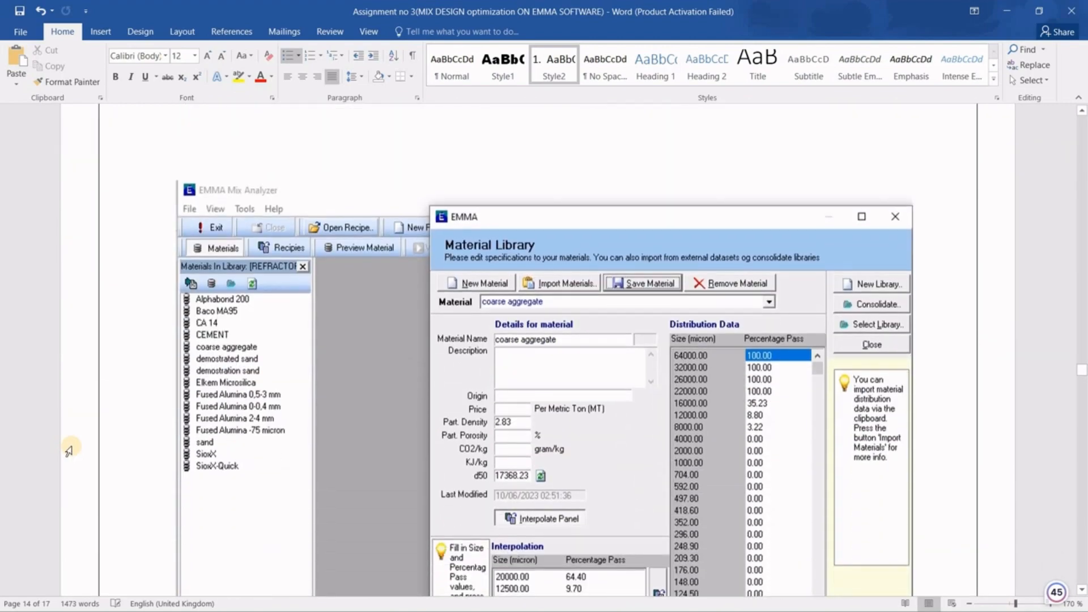
{"action": "scroll", "coordinate": [69, 451], "scroll_direction": "down", "scroll_amount": 5}
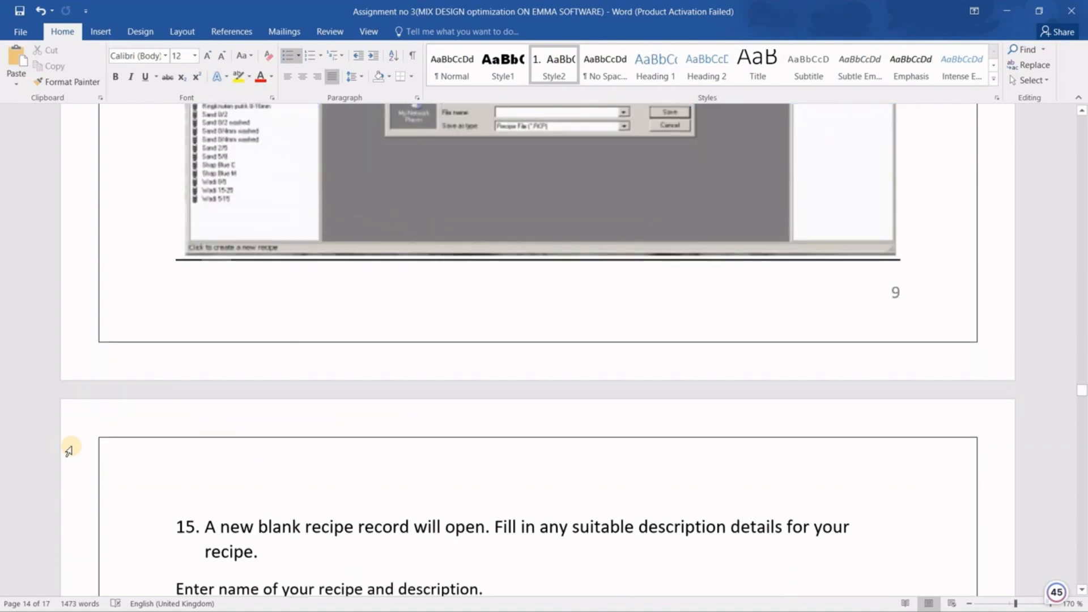
{"action": "scroll", "coordinate": [68, 451], "scroll_direction": "down", "scroll_amount": 5}
{"action": "scroll", "coordinate": [69, 450], "scroll_direction": "down", "scroll_amount": 4}
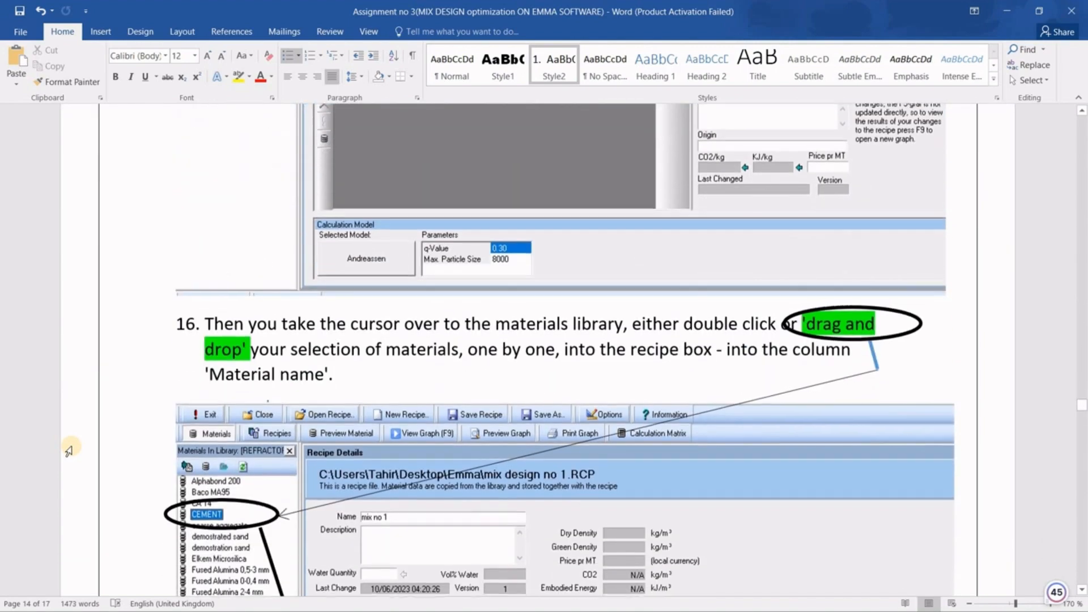
{"action": "scroll", "coordinate": [68, 451], "scroll_direction": "down", "scroll_amount": 20}
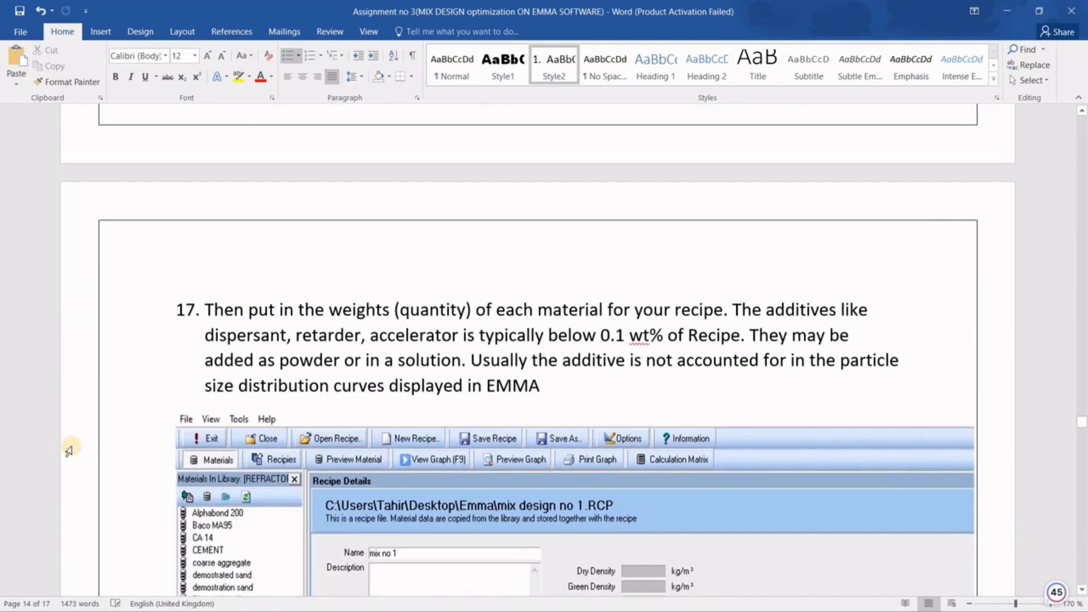
{"action": "scroll", "coordinate": [69, 451], "scroll_direction": "down", "scroll_amount": 18}
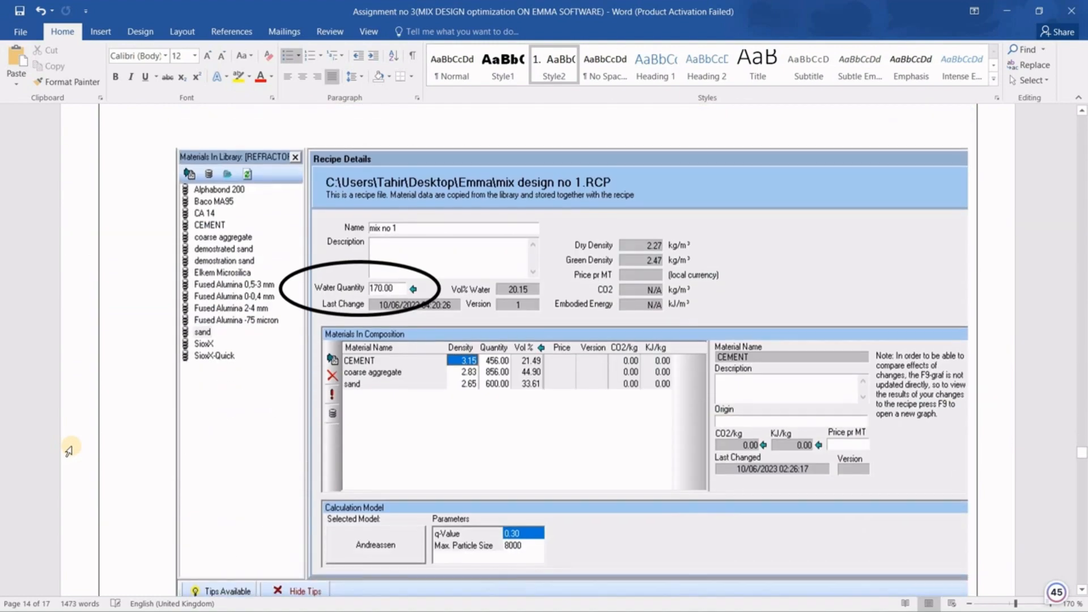
{"action": "scroll", "coordinate": [68, 450], "scroll_direction": "down", "scroll_amount": 10}
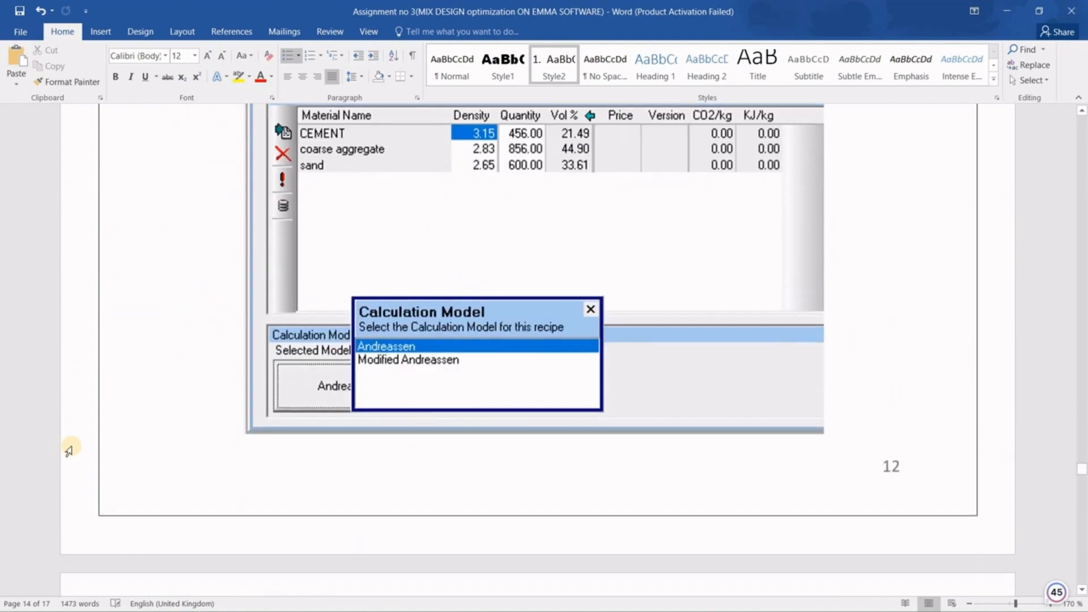
{"action": "scroll", "coordinate": [69, 451], "scroll_direction": "down", "scroll_amount": 10}
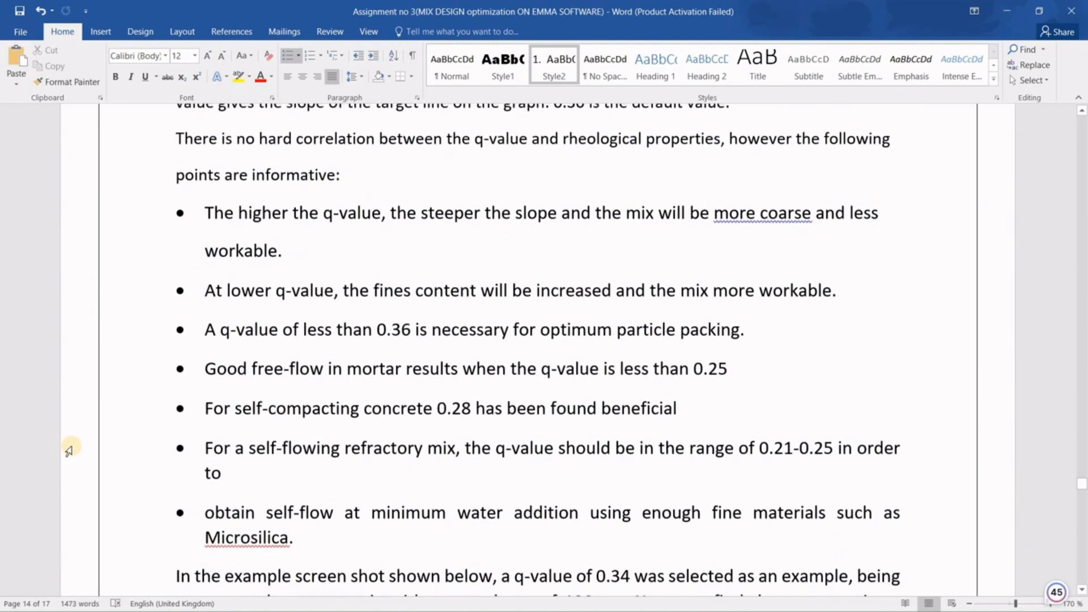
{"action": "scroll", "coordinate": [68, 451], "scroll_direction": "down", "scroll_amount": 15}
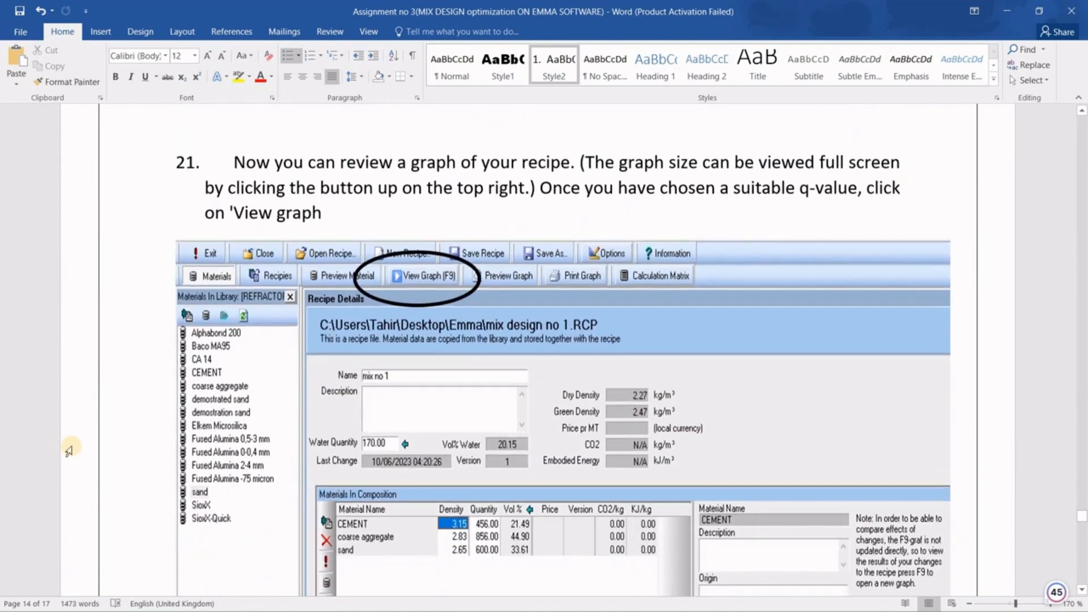
{"action": "scroll", "coordinate": [69, 451], "scroll_direction": "down", "scroll_amount": 15}
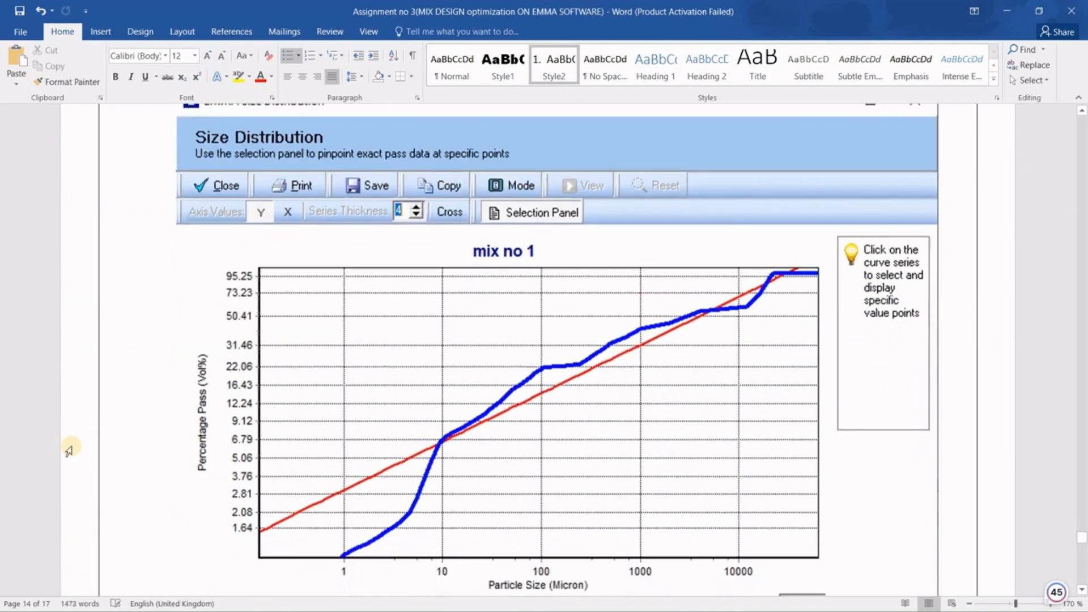
{"action": "scroll", "coordinate": [69, 451], "scroll_direction": "up", "scroll_amount": 4}
{"action": "scroll", "coordinate": [365, 371], "scroll_direction": "down", "scroll_amount": 5}
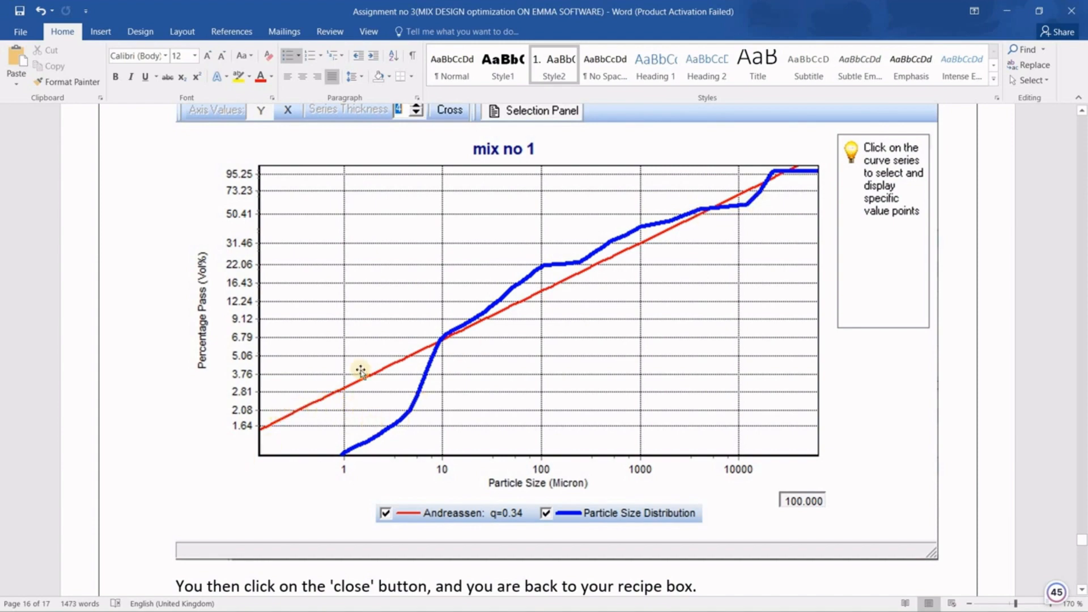
{"action": "scroll", "coordinate": [376, 365], "scroll_direction": "down", "scroll_amount": 8}
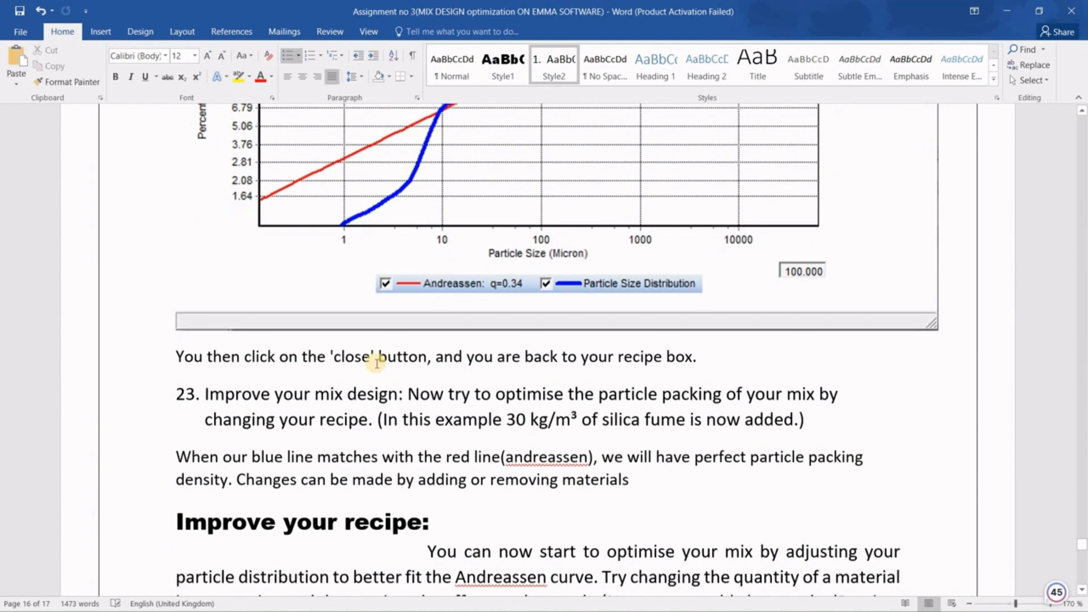
{"action": "scroll", "coordinate": [328, 268], "scroll_direction": "up", "scroll_amount": 8}
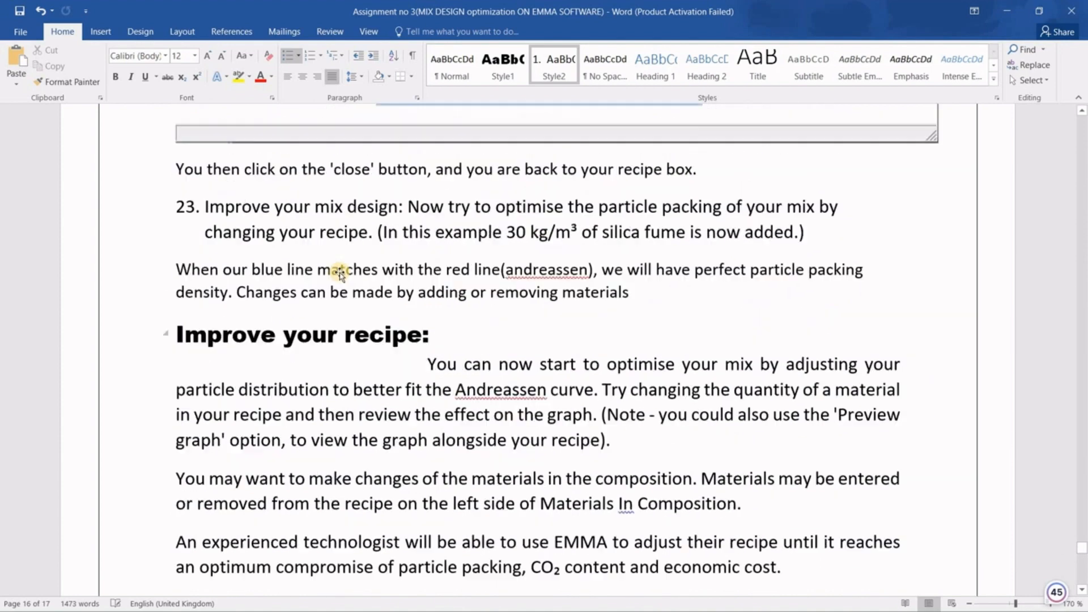
{"action": "scroll", "coordinate": [421, 377], "scroll_direction": "up", "scroll_amount": 1}
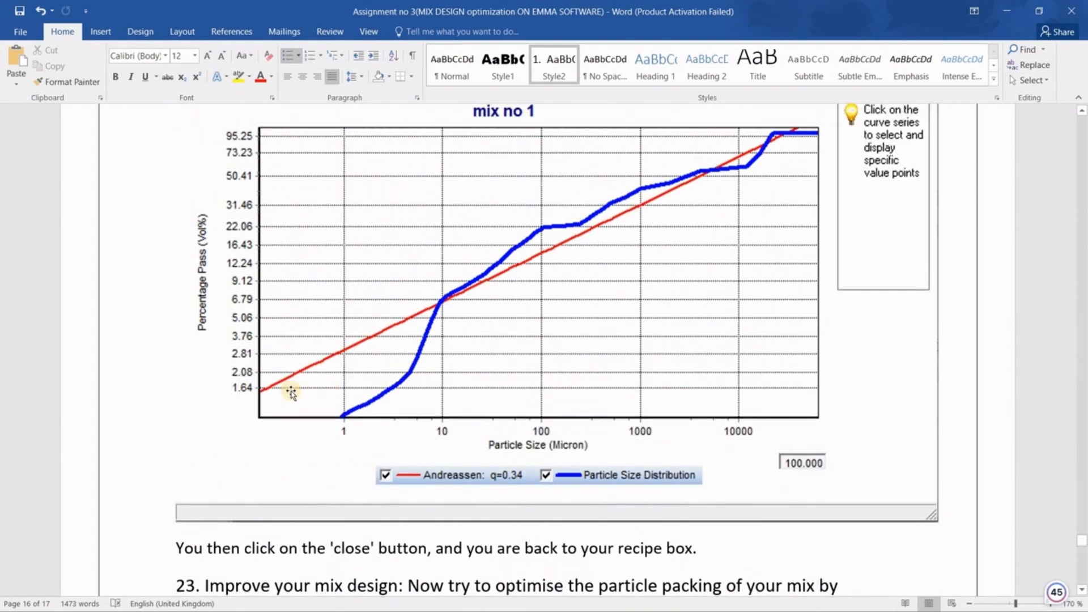
{"action": "scroll", "coordinate": [436, 306], "scroll_direction": "down", "scroll_amount": 12}
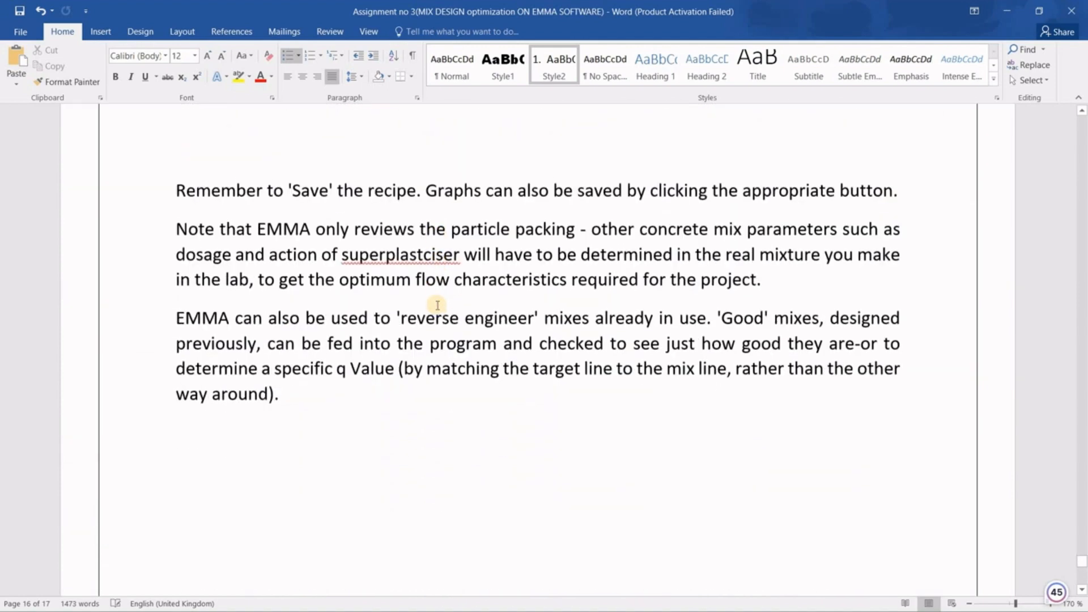
{"action": "scroll", "coordinate": [651, 397], "scroll_direction": "up", "scroll_amount": 5}
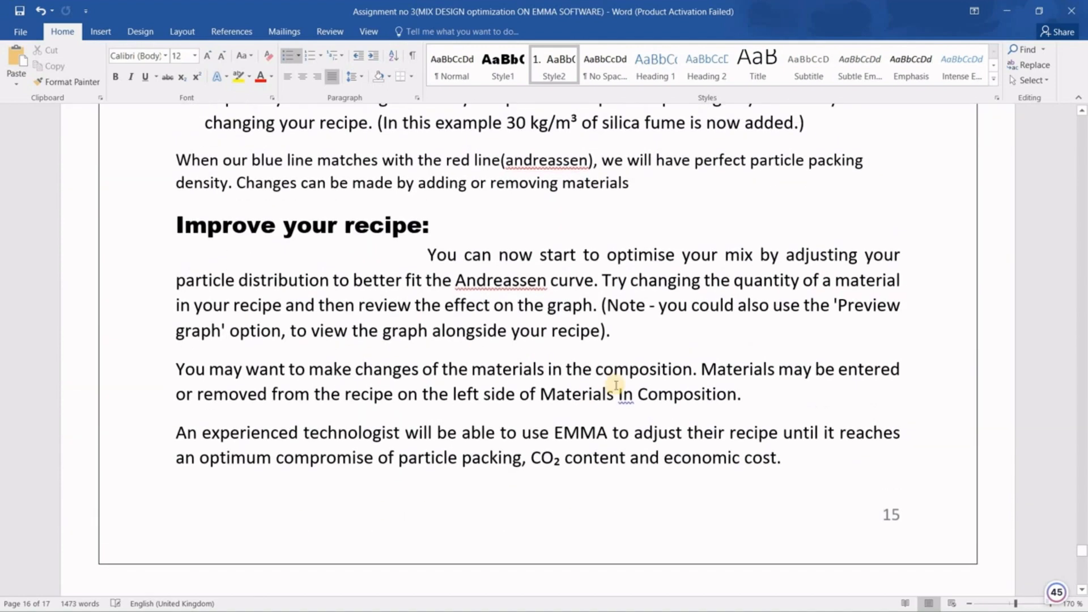
{"action": "scroll", "coordinate": [616, 385], "scroll_direction": "down", "scroll_amount": 8}
{"action": "scroll", "coordinate": [616, 385], "scroll_direction": "down", "scroll_amount": 4}
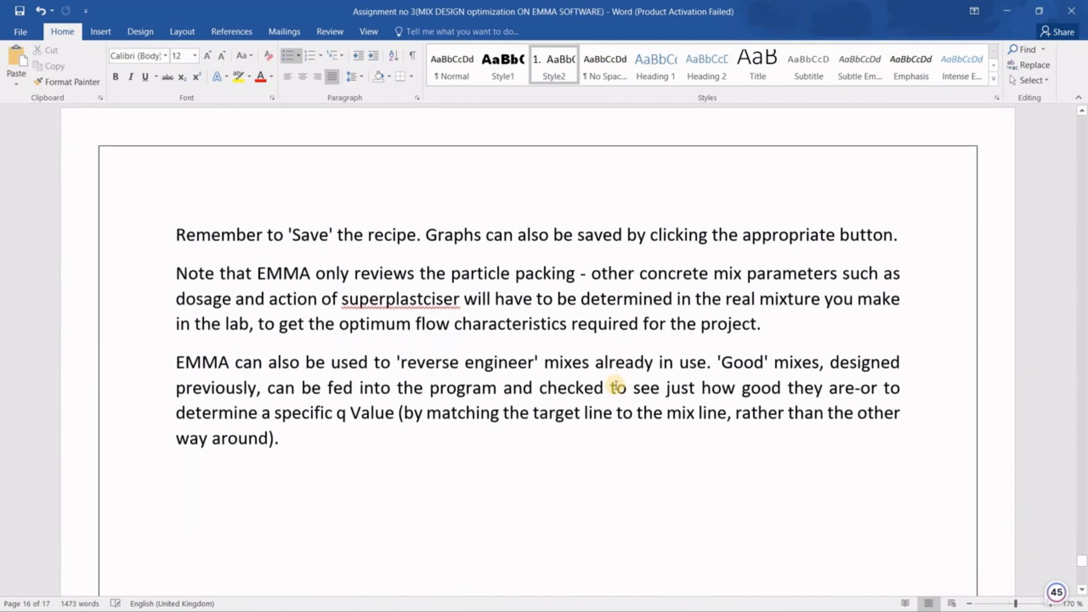
{"action": "scroll", "coordinate": [616, 385], "scroll_direction": "up", "scroll_amount": 4}
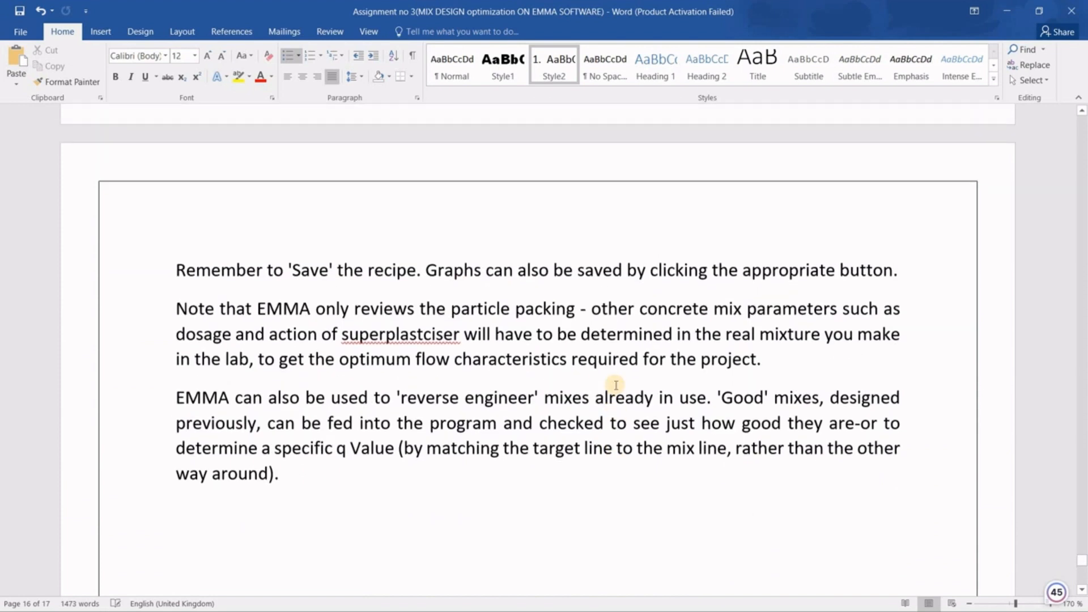